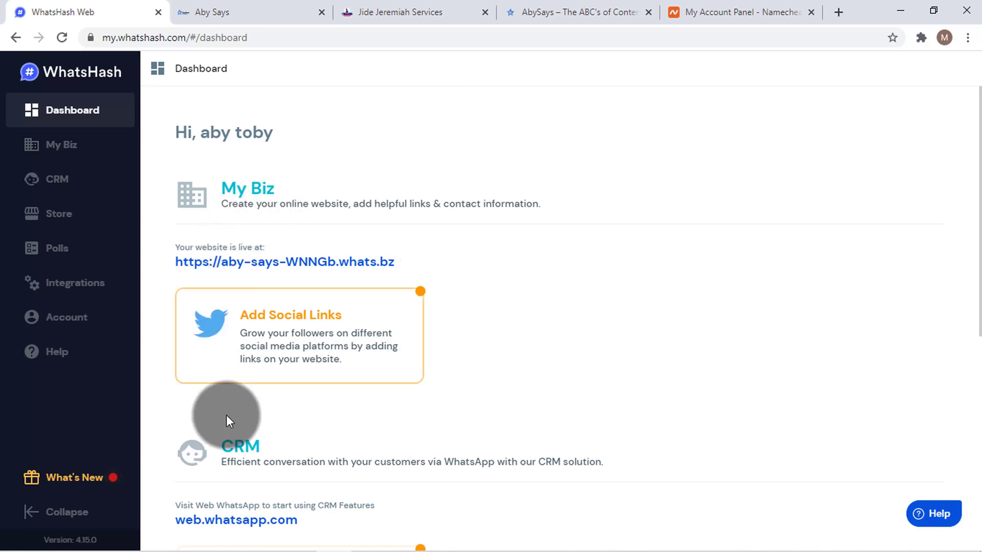
- Look at an example biz site's full web address, then return to the WhatsHash dashboard
scroll(967, 148, "down", 1)
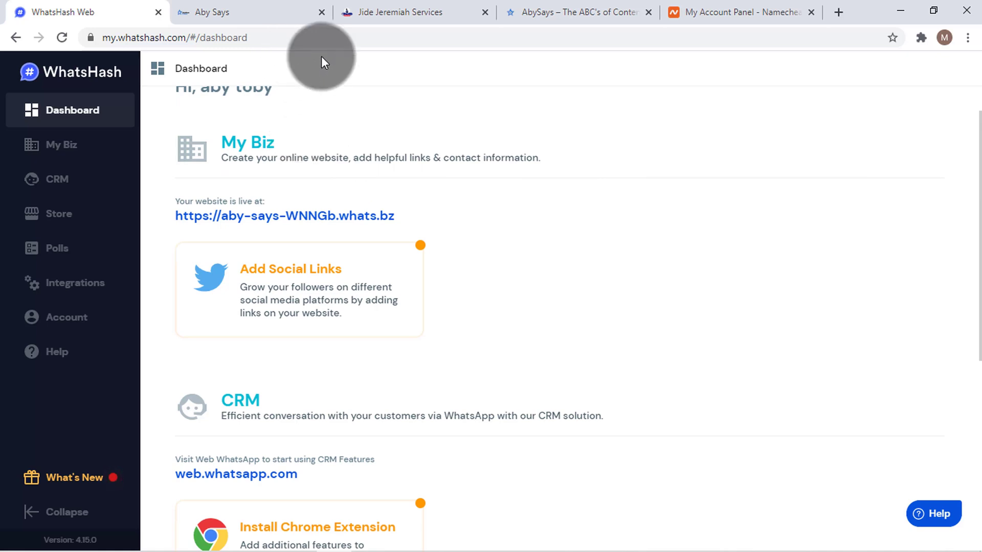
left_click(376, 6)
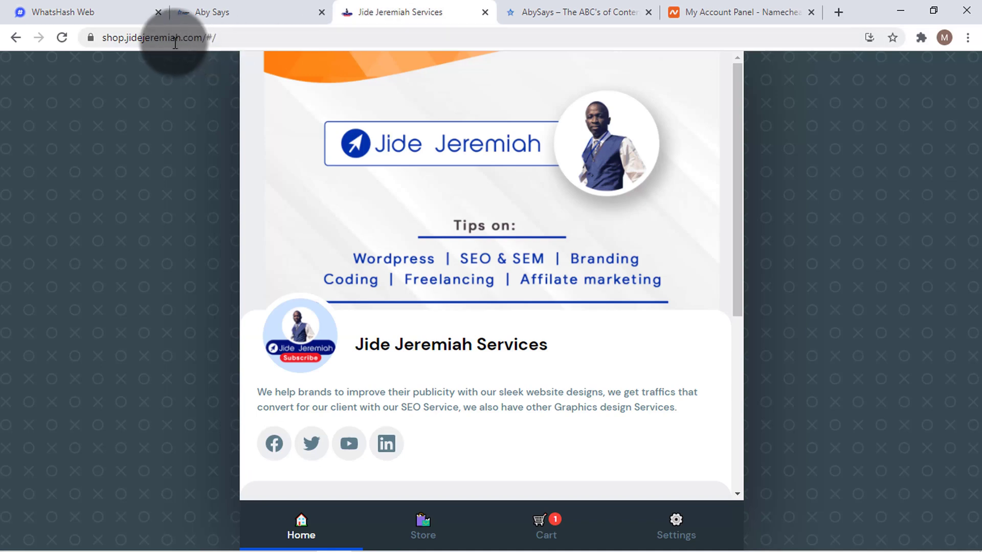
left_click(161, 36)
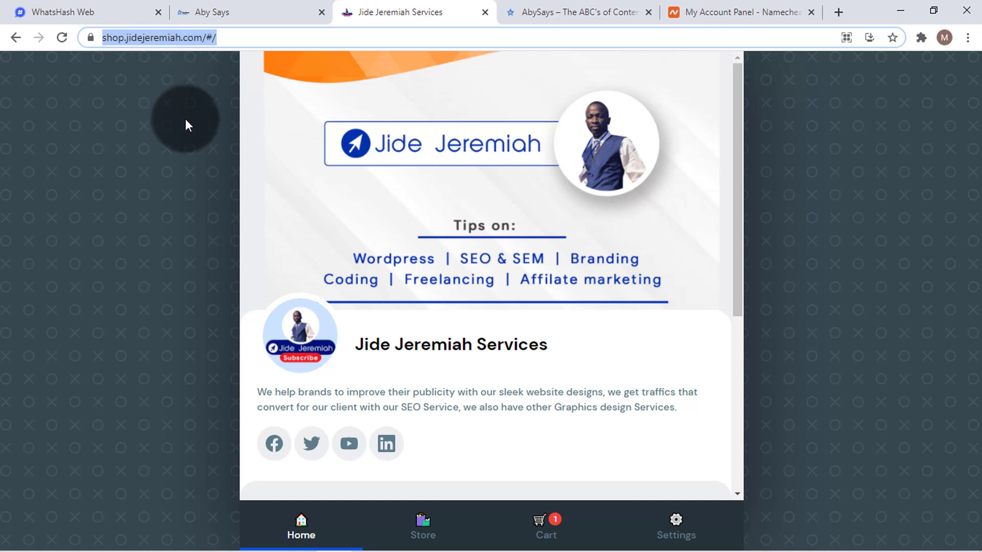
left_click(114, 15)
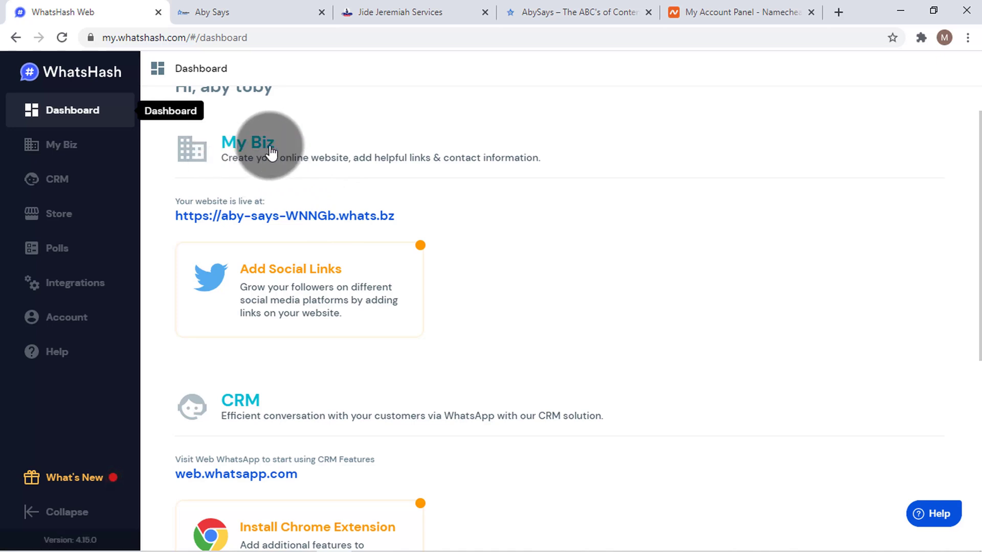
- Go through Add Social Links and My Biz to Domain settings, glancing at the whats.bz page
scroll(971, 278, "up", 1)
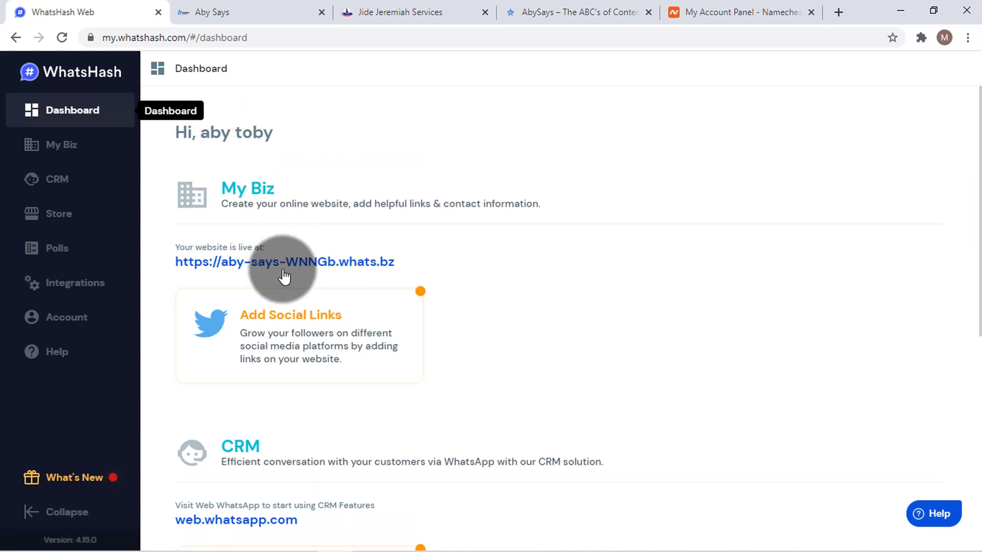
left_click(310, 348)
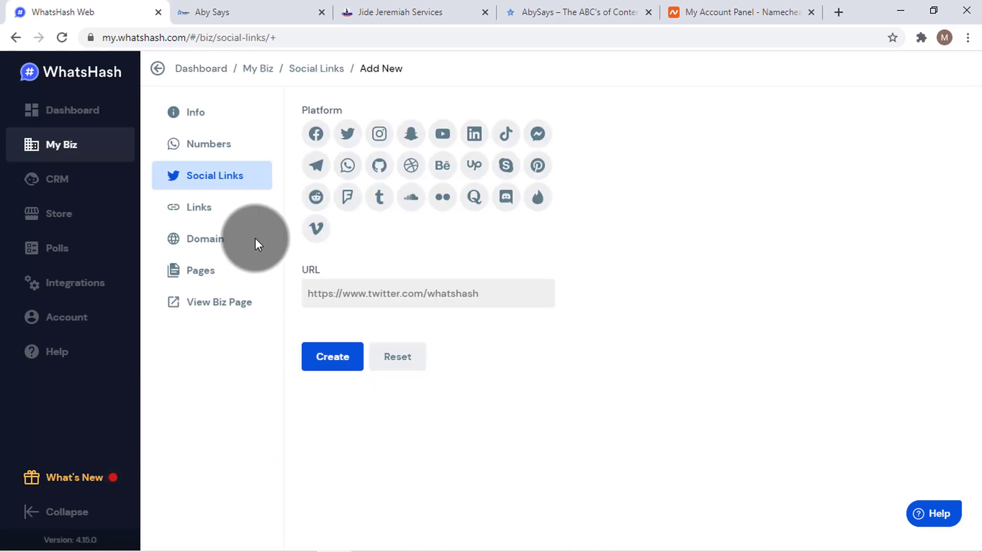
left_click(77, 148)
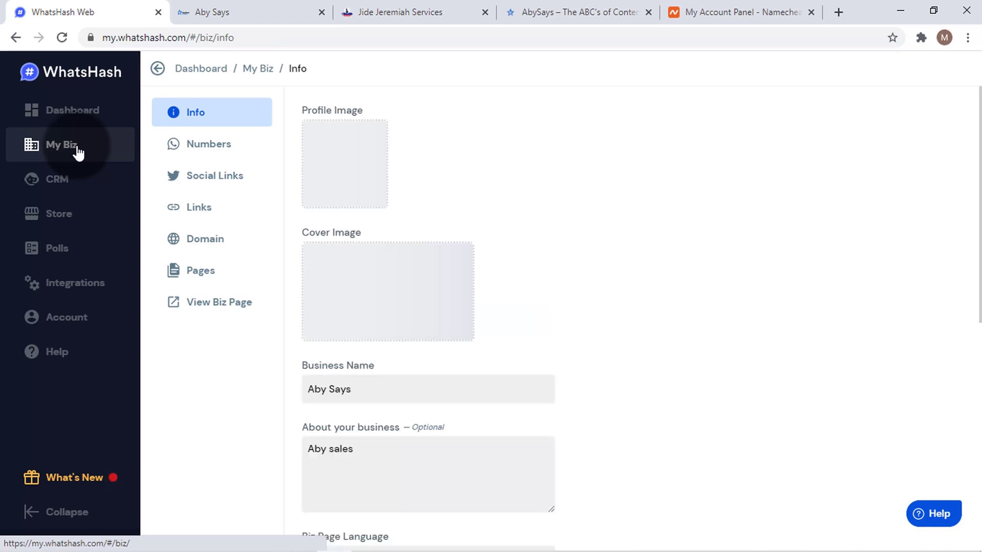
left_click(189, 240)
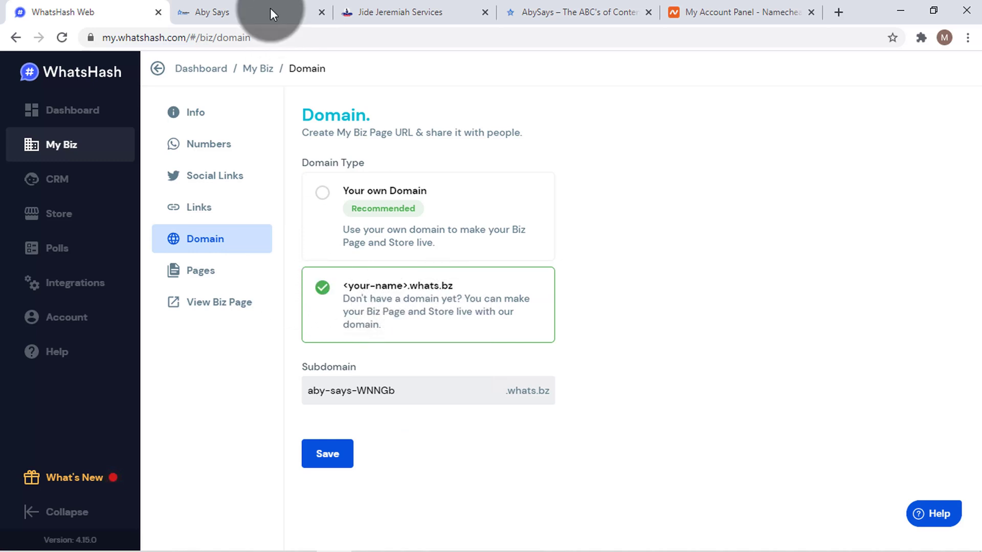
left_click(248, 11)
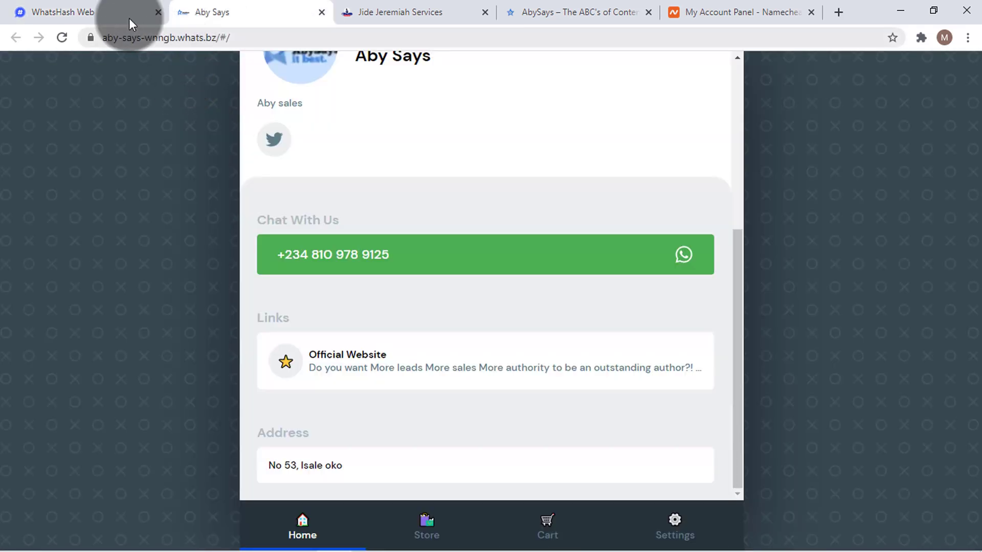
left_click(105, 12)
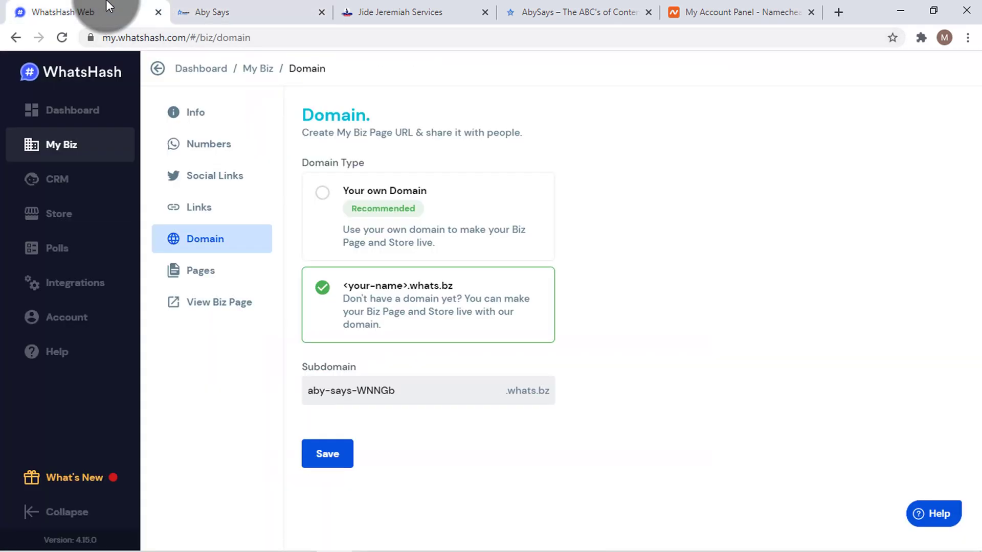
- Choose 'Your own Domain' and read the A record and host details in the DNS note
left_click(374, 201)
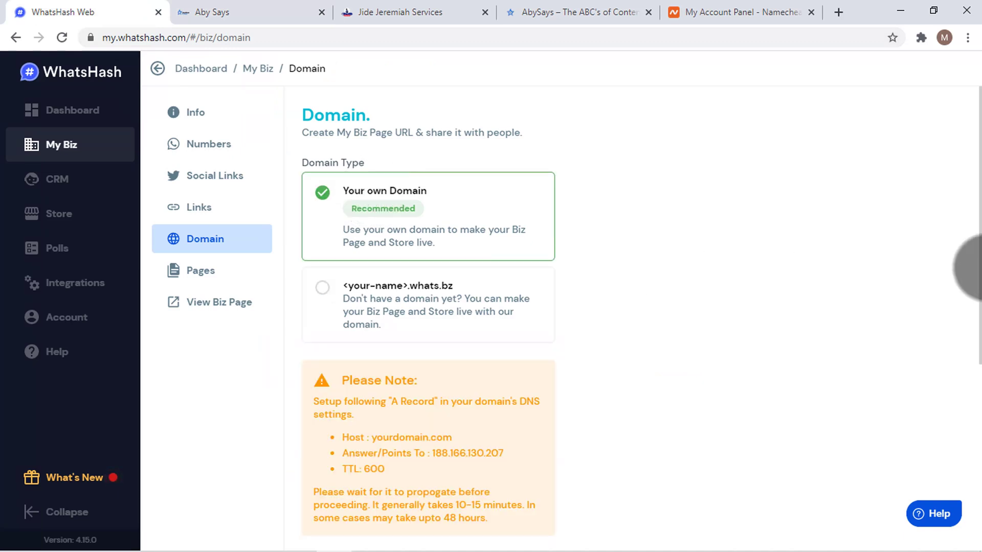
scroll(951, 307, "down", 3)
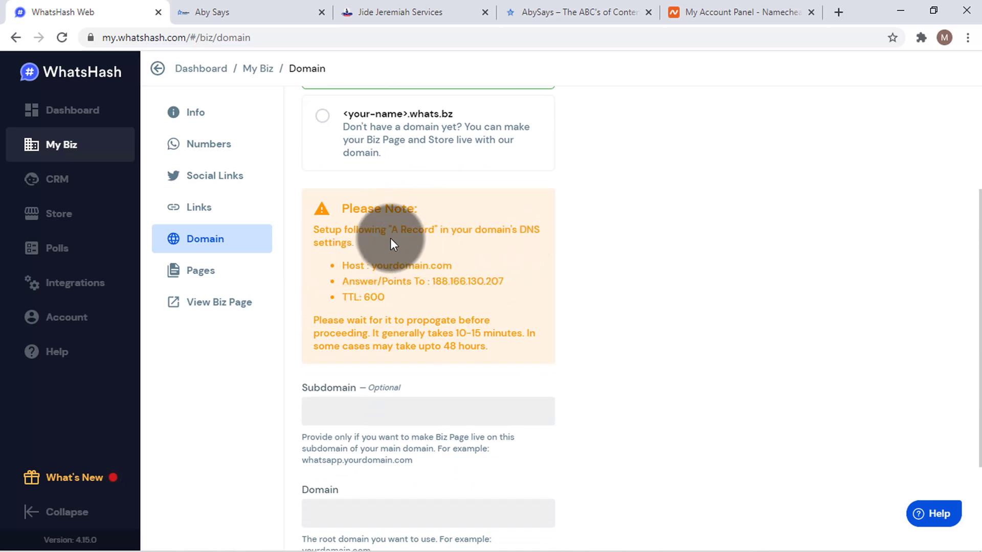
left_click_drag(391, 229, 434, 232)
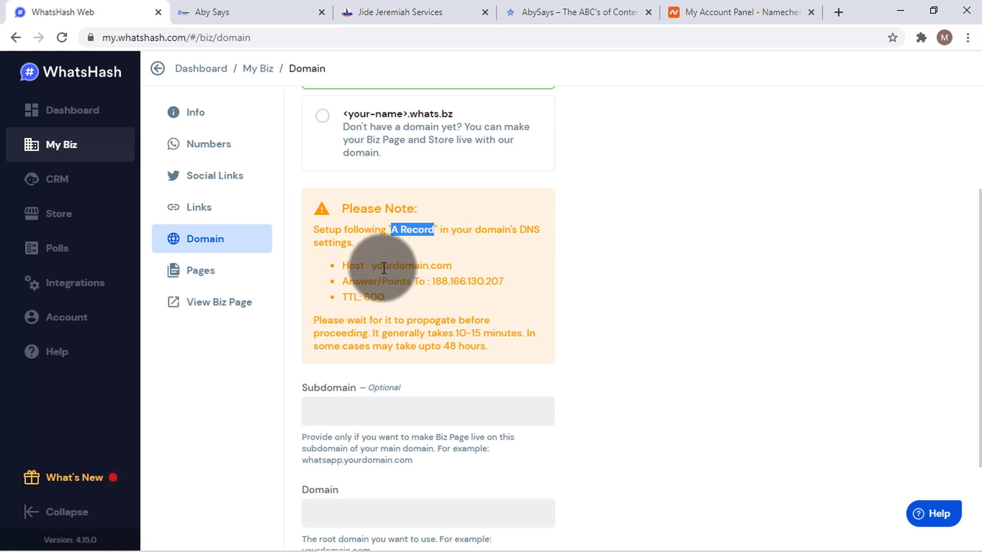
left_click_drag(383, 267, 469, 268)
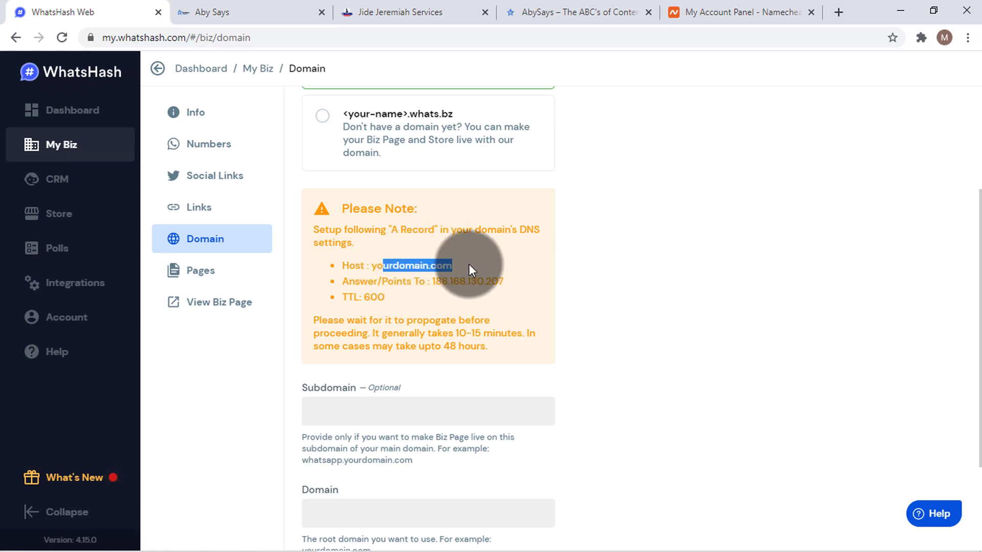
left_click(441, 282)
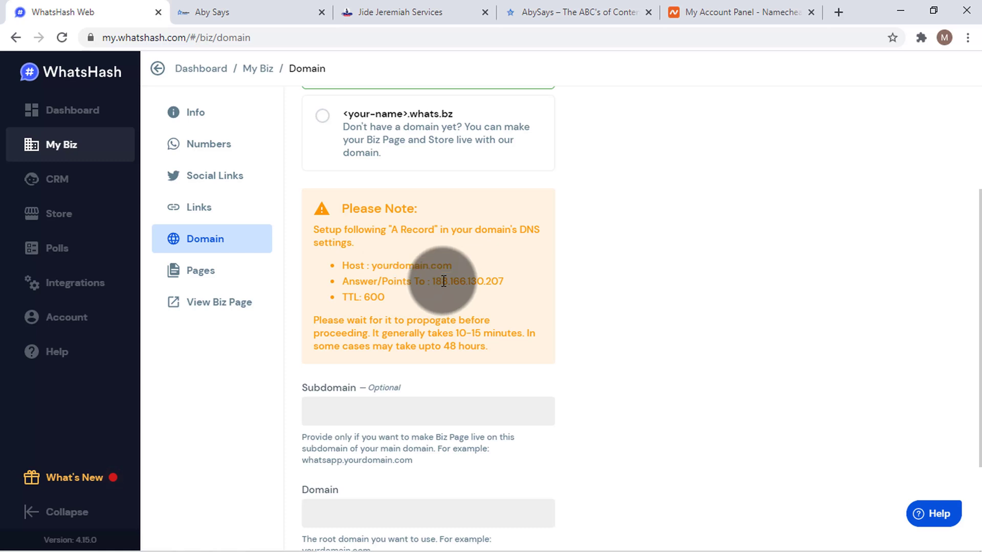
- Check the Subdomain and Domain fields, then move to the Namecheap account panel
left_click_drag(966, 300, 673, 393)
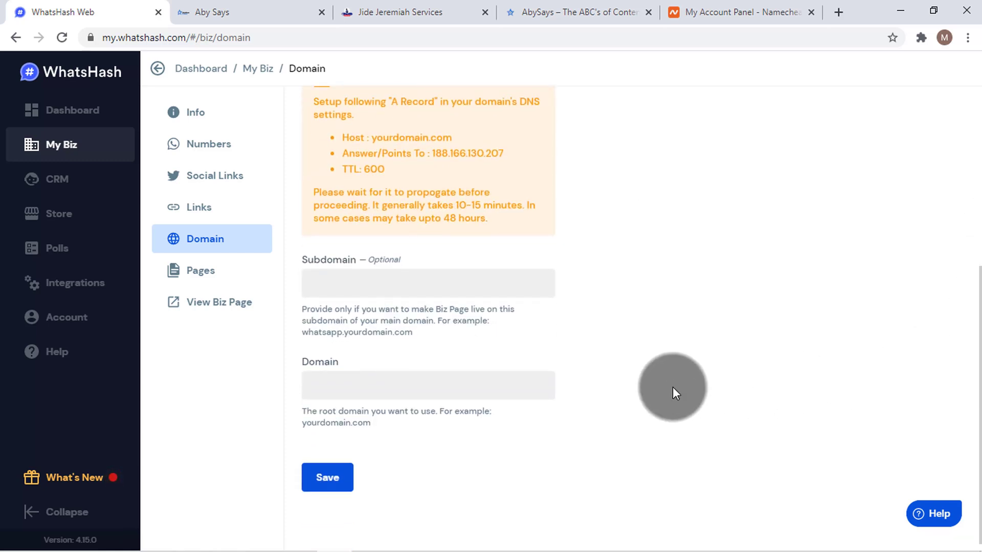
left_click(432, 281)
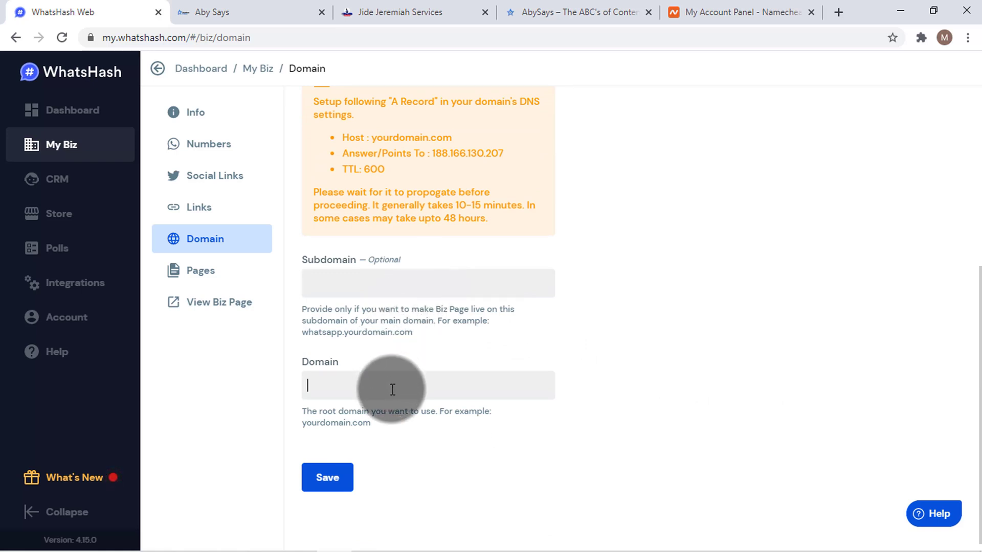
left_click(392, 390)
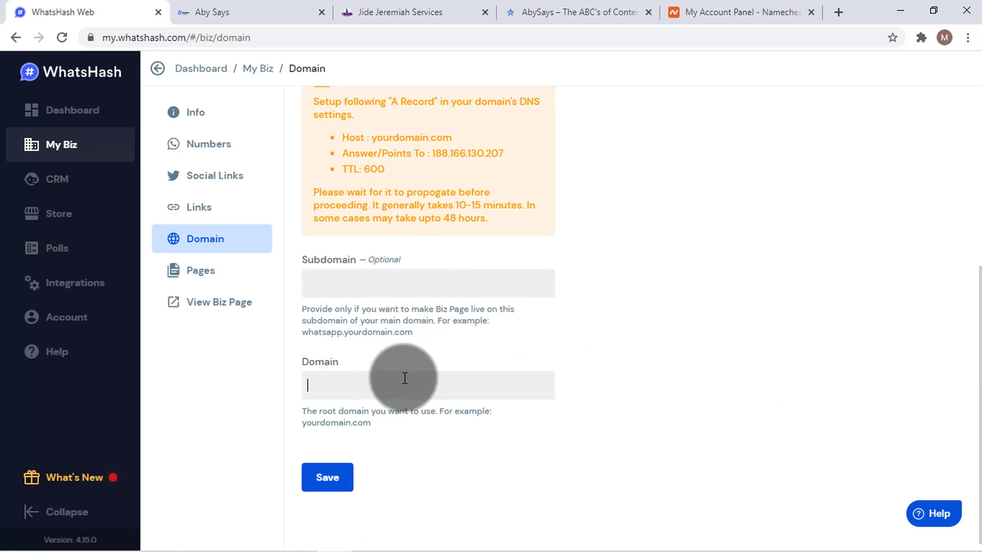
left_click(762, 12)
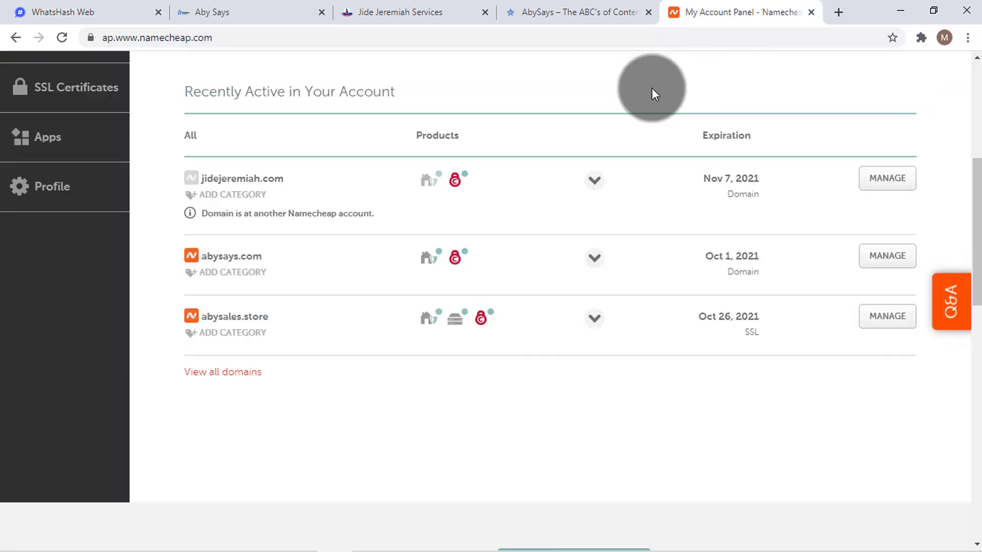
- Launch cPanel for the abysales.store hosting and focus the Find functions search box
mouse_move(460, 317)
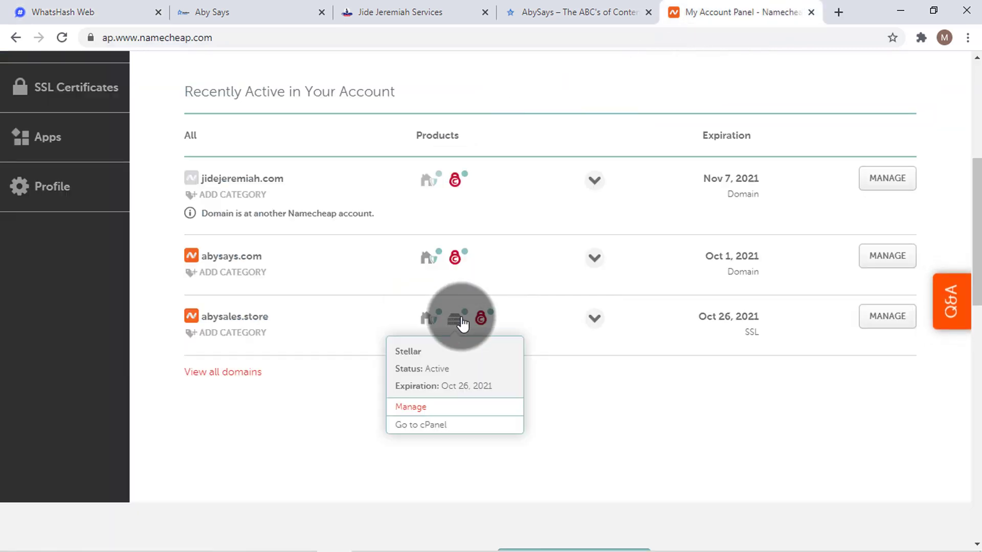
left_click(455, 406)
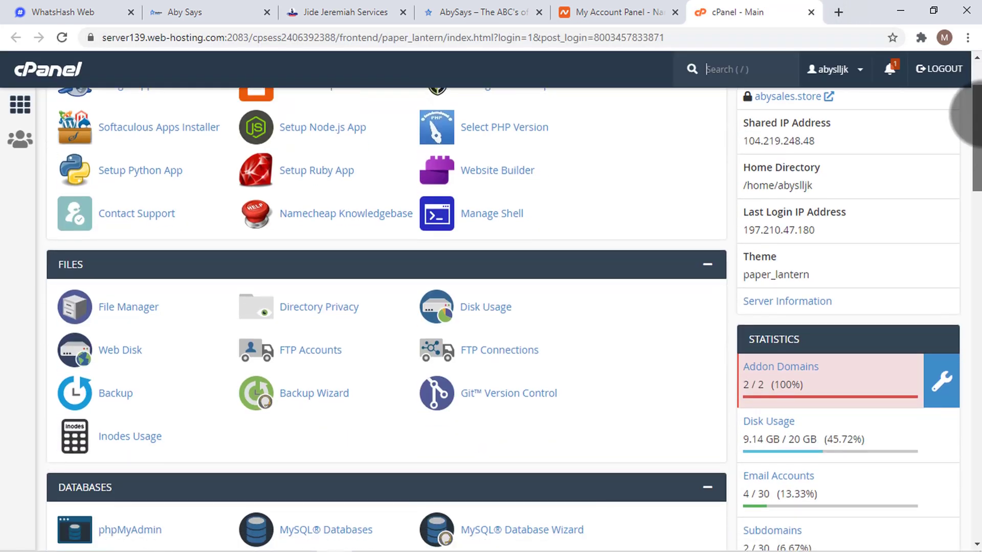
scroll(969, 92, "up", 2)
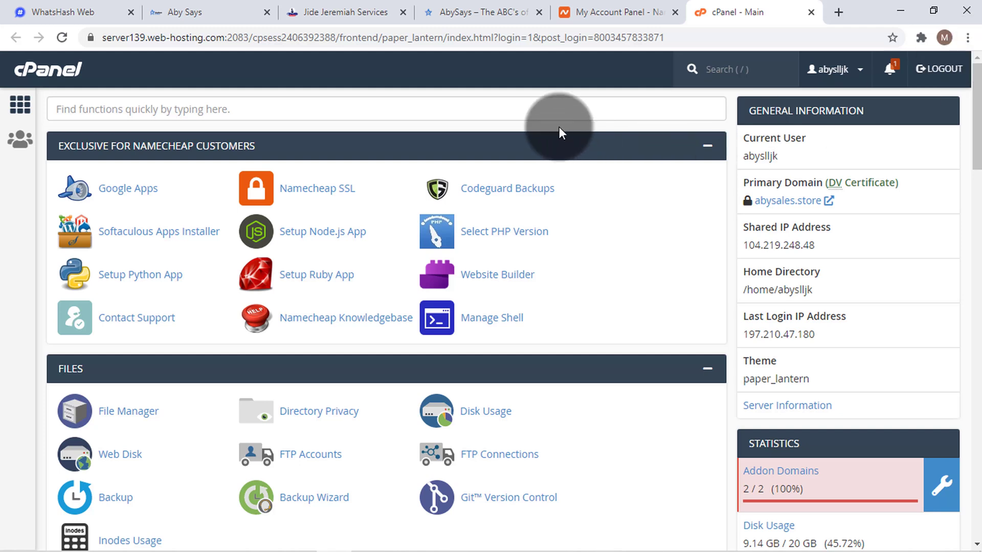
left_click(560, 109)
- Search 'dns', open Zone Editor and manage the abysays.com zone records
type("dns")
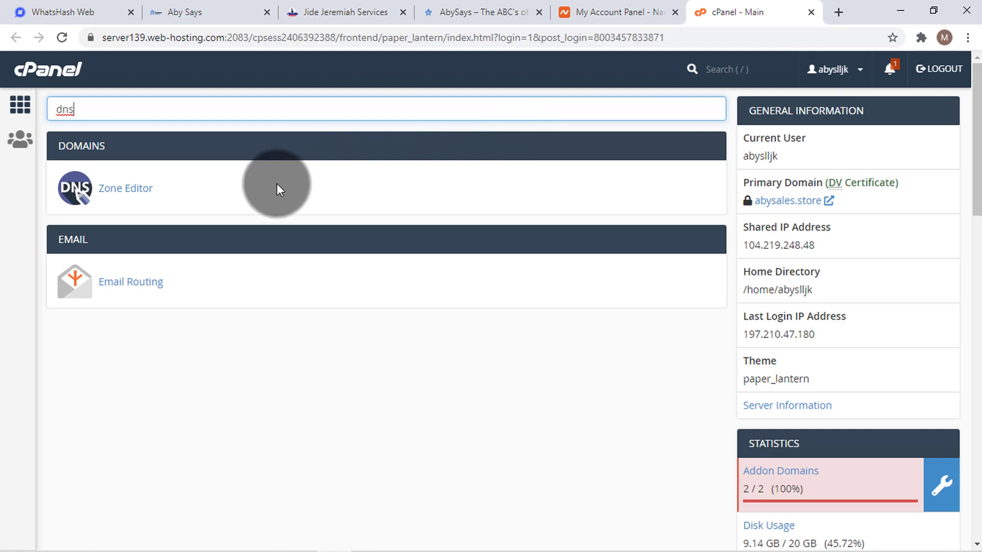
left_click(137, 189)
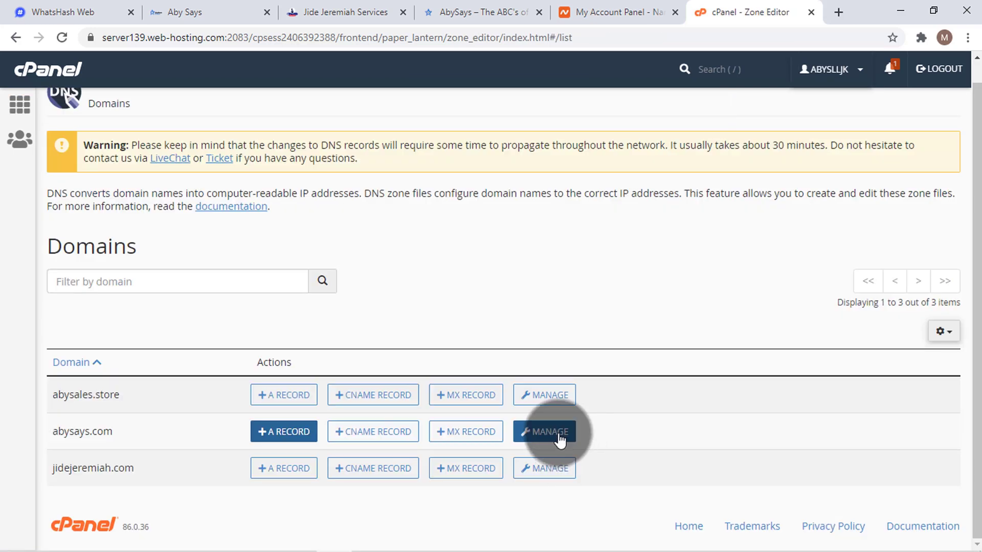
left_click(560, 434)
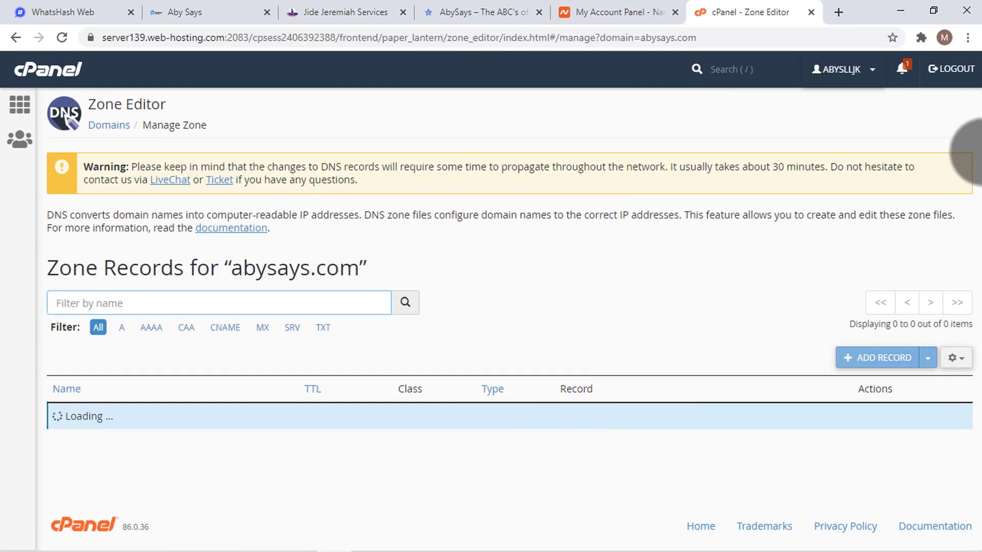
left_click_drag(974, 148, 974, 209)
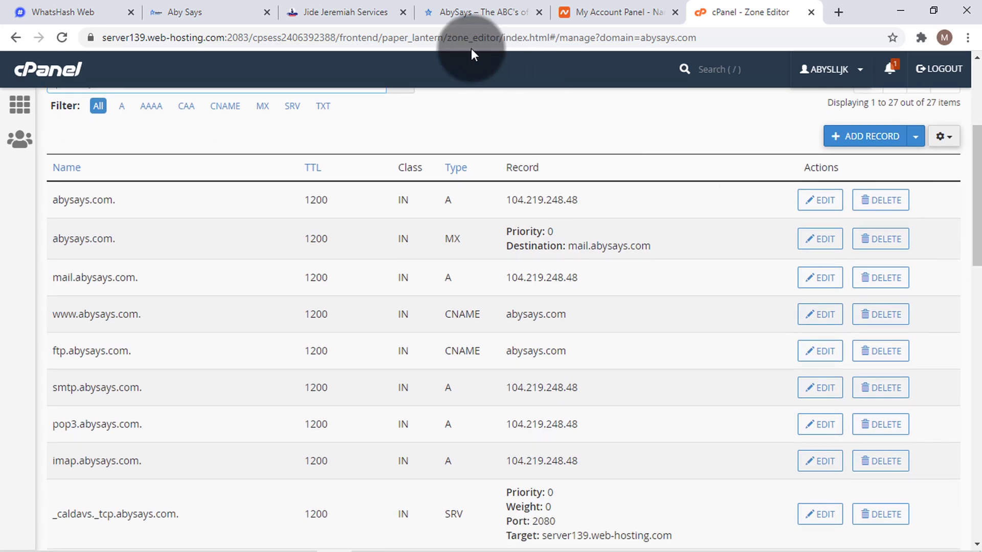
- Copy the IP 188.166.130.207 from WhatsHash's A record note and return to Zone Editor
left_click(97, 12)
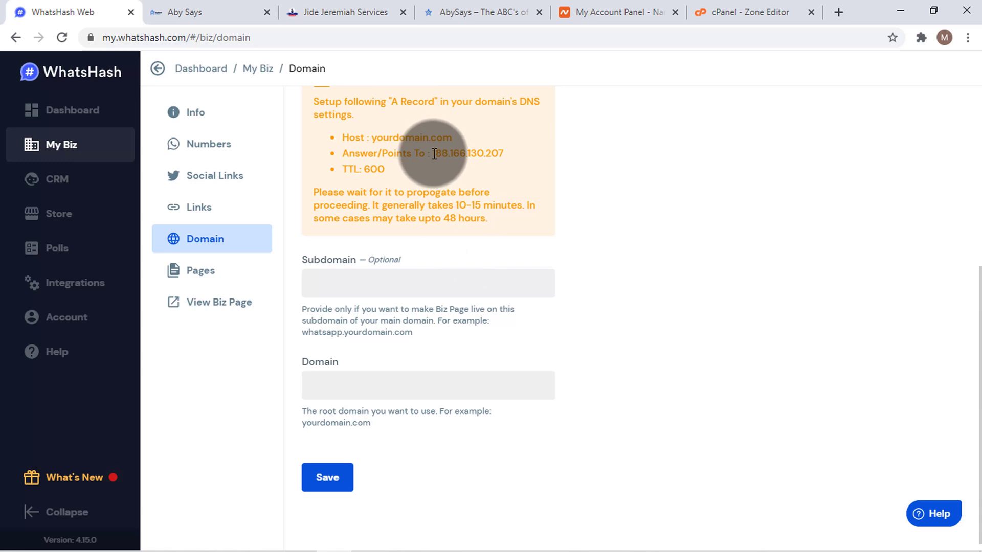
left_click_drag(434, 153, 504, 149)
key("ctrl+c")
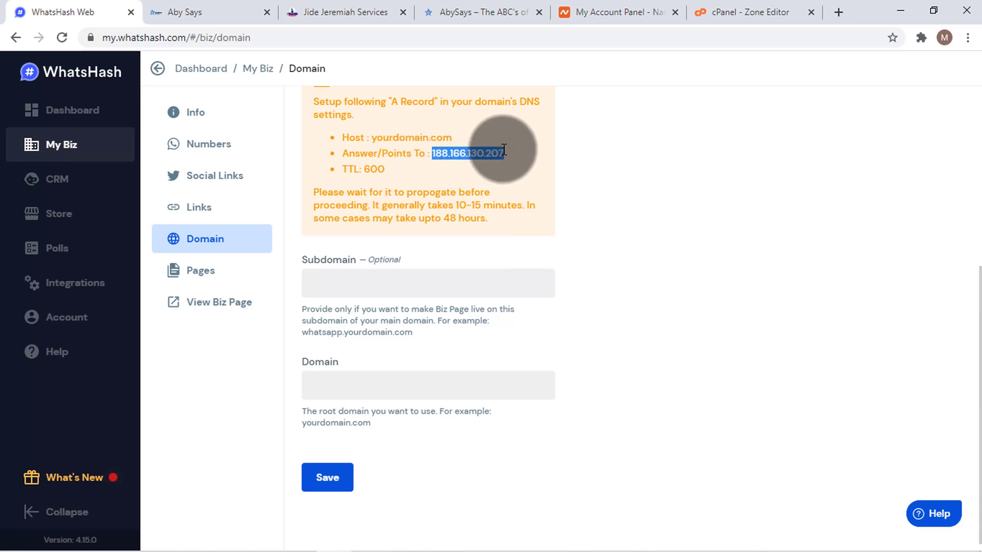
left_click(734, 14)
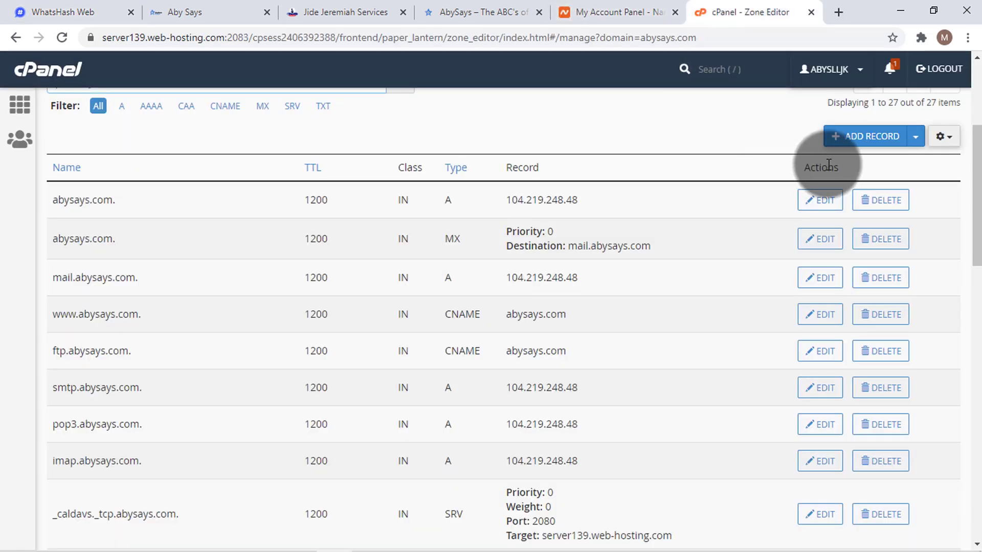
- Add a new A record named shop.abysays.com
left_click(914, 136)
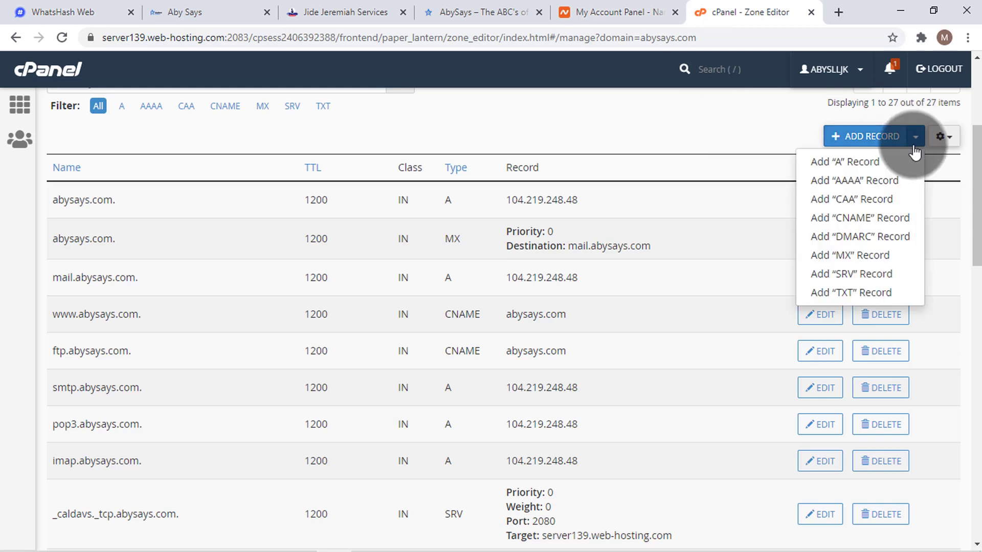
left_click(873, 163)
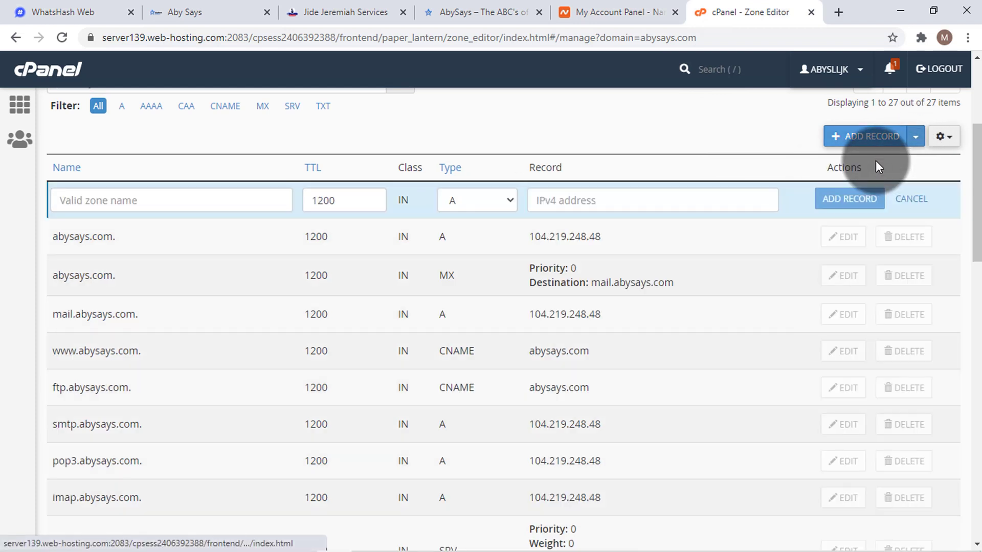
left_click(219, 207)
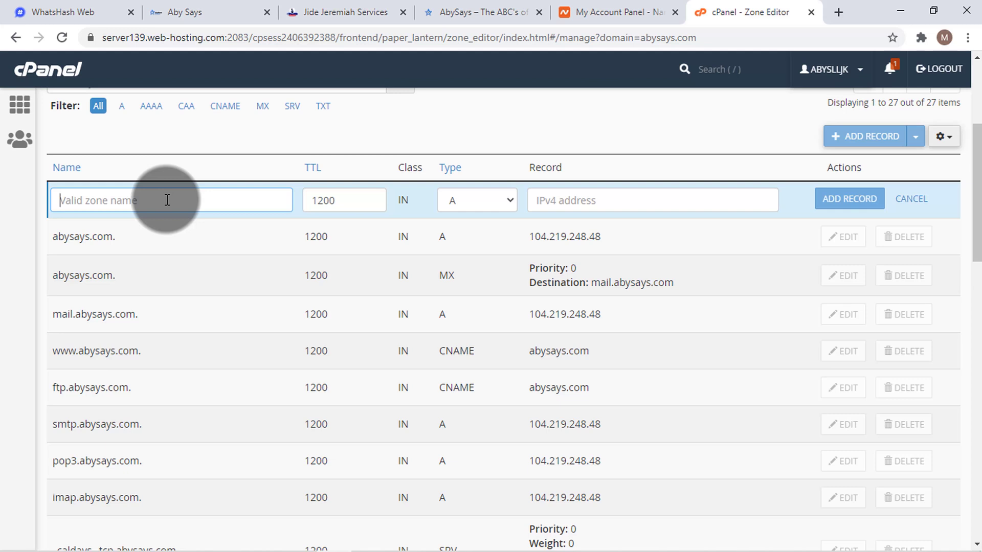
type("shop")
left_click(233, 165)
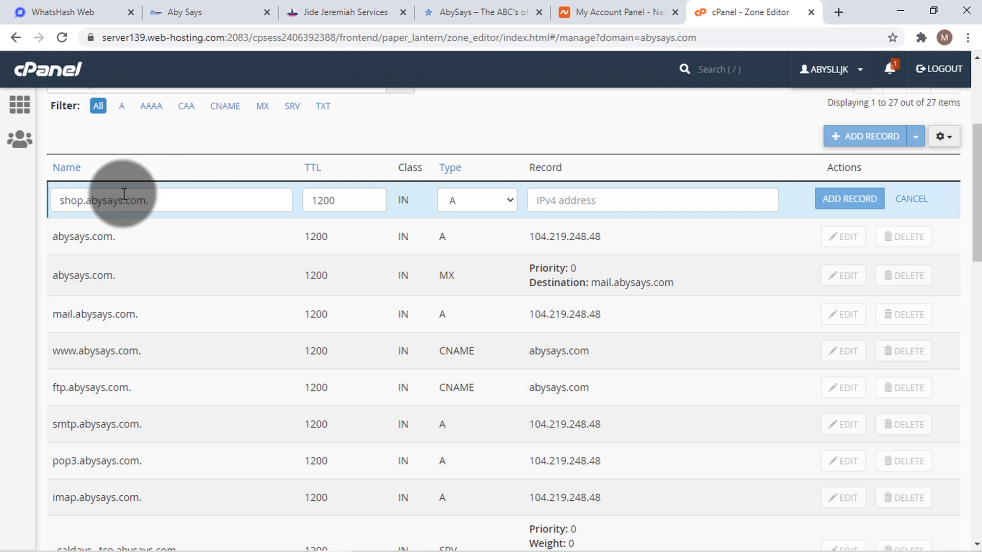
triple_click(80, 200)
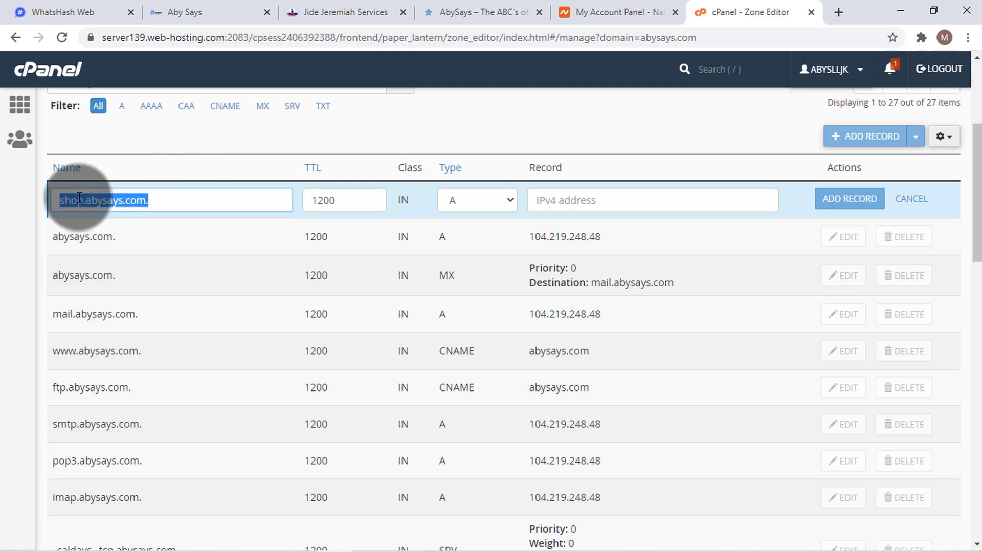
key("BackSpace")
type("sho")
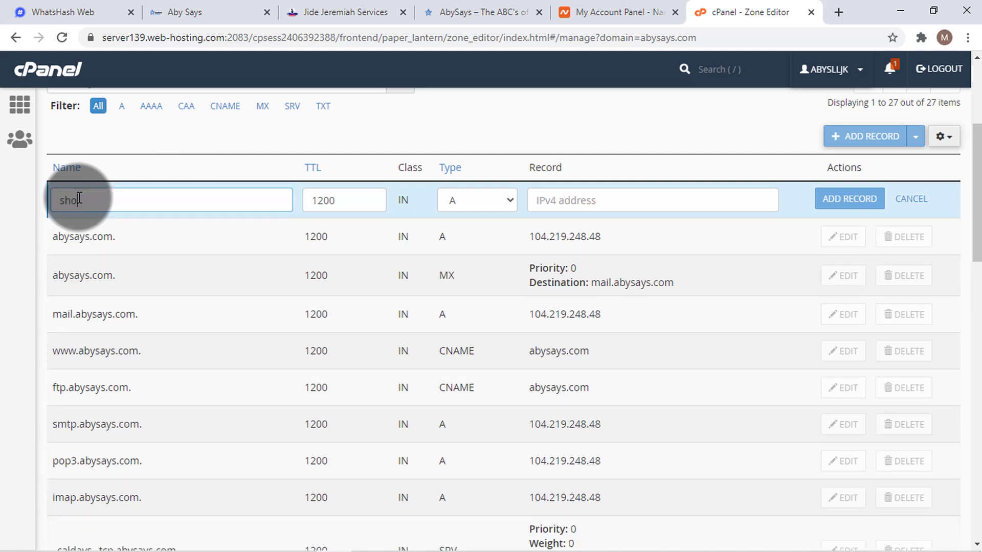
type("p.abysays.com.")
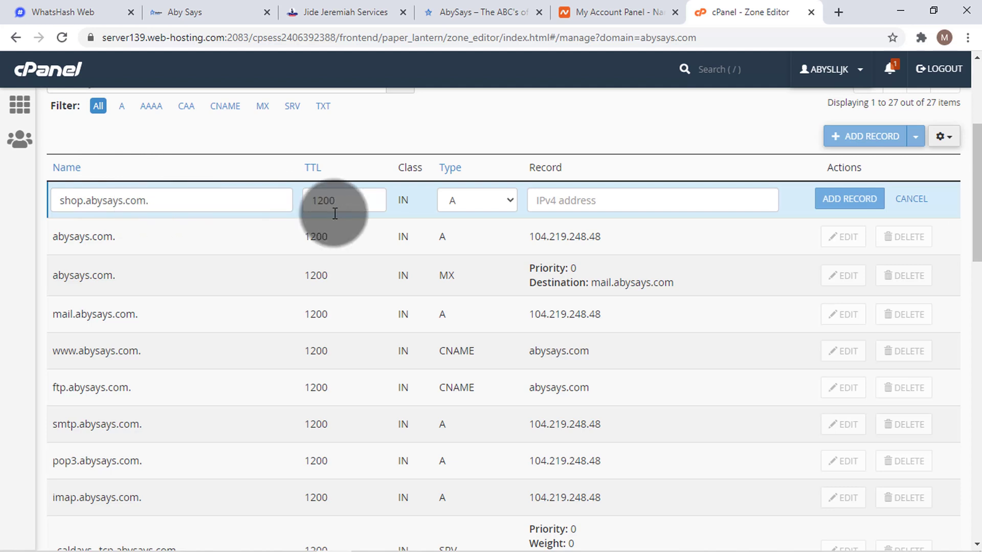
- Paste 188.166.130.207 as the record address and select the 1200 TTL
left_click(587, 201)
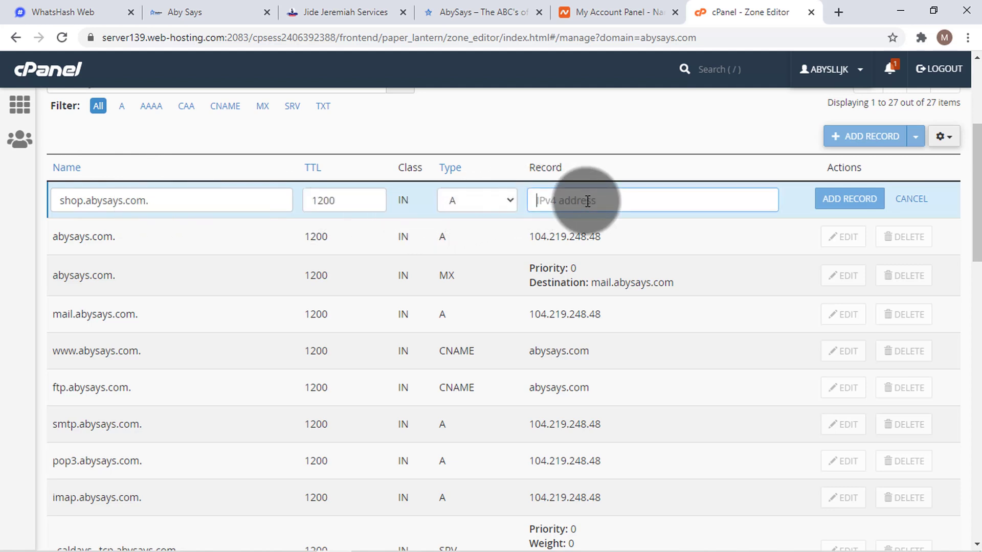
key("ctrl+v")
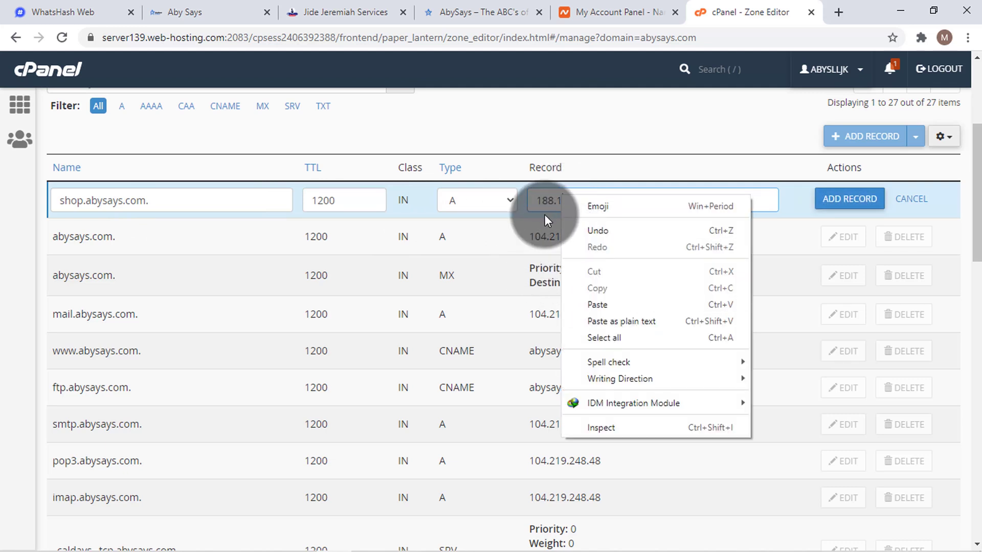
double_click(328, 200)
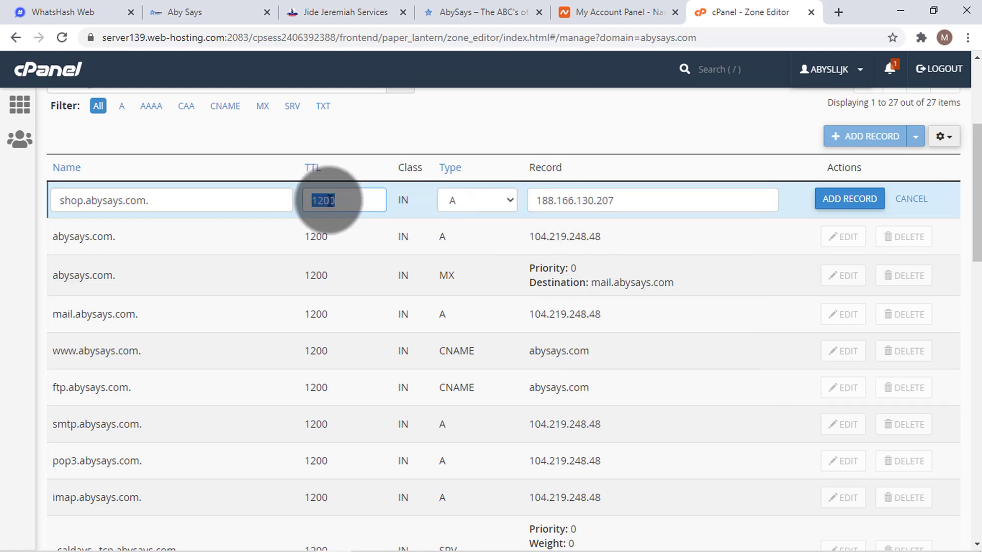
- Copy the recommended TTL 600 from WhatsHash, use it for the record, and save
left_click(34, 6)
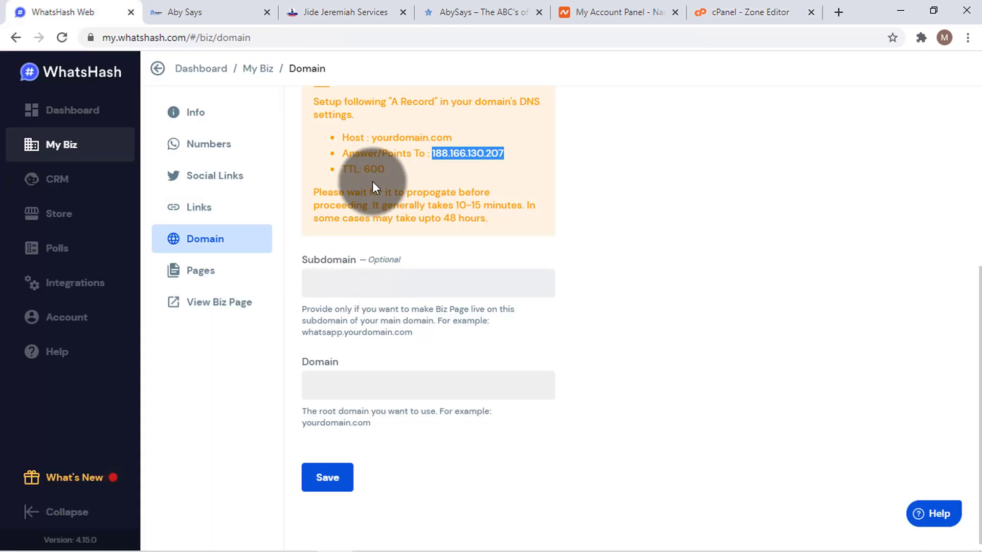
left_click(367, 166)
double_click(368, 168)
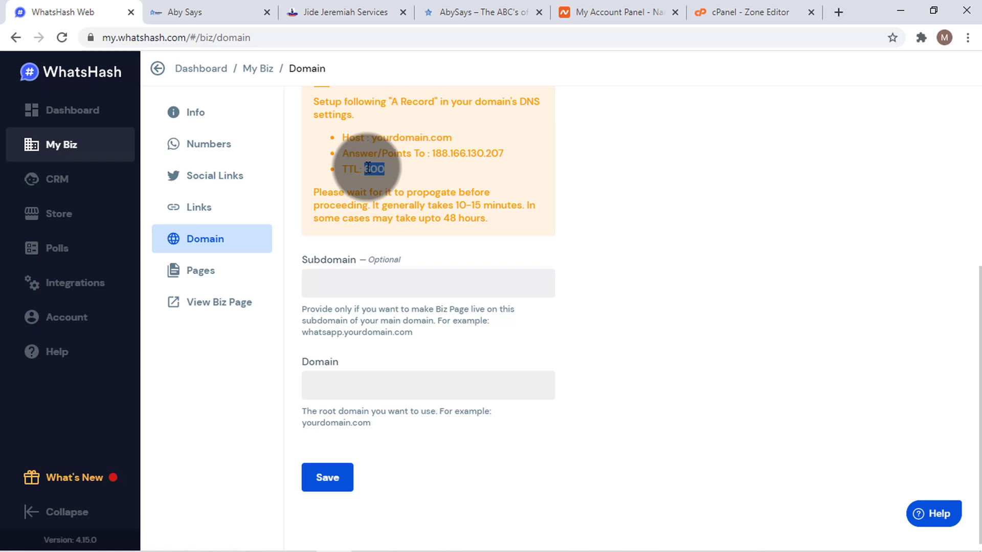
right_click(367, 168)
left_click(382, 178)
left_click(713, 2)
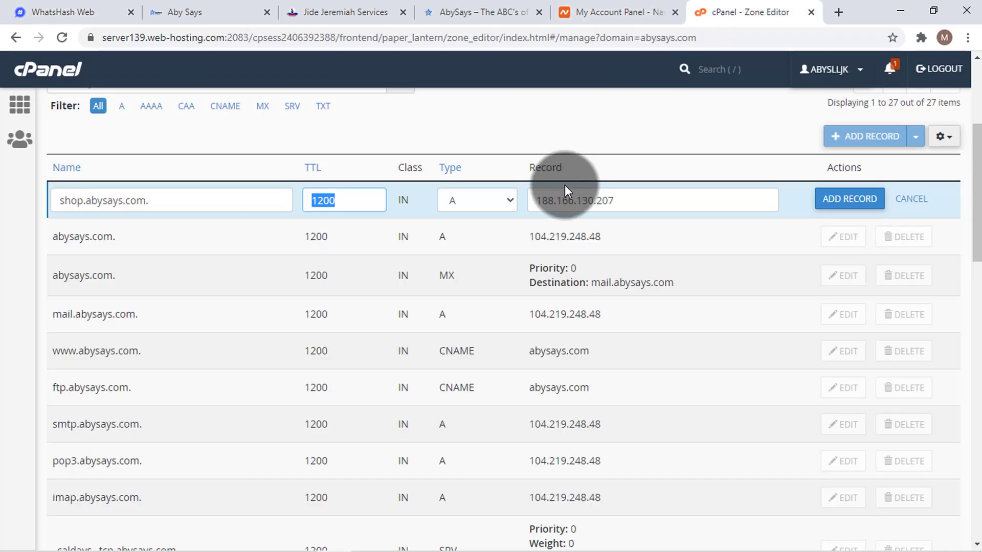
double_click(345, 201)
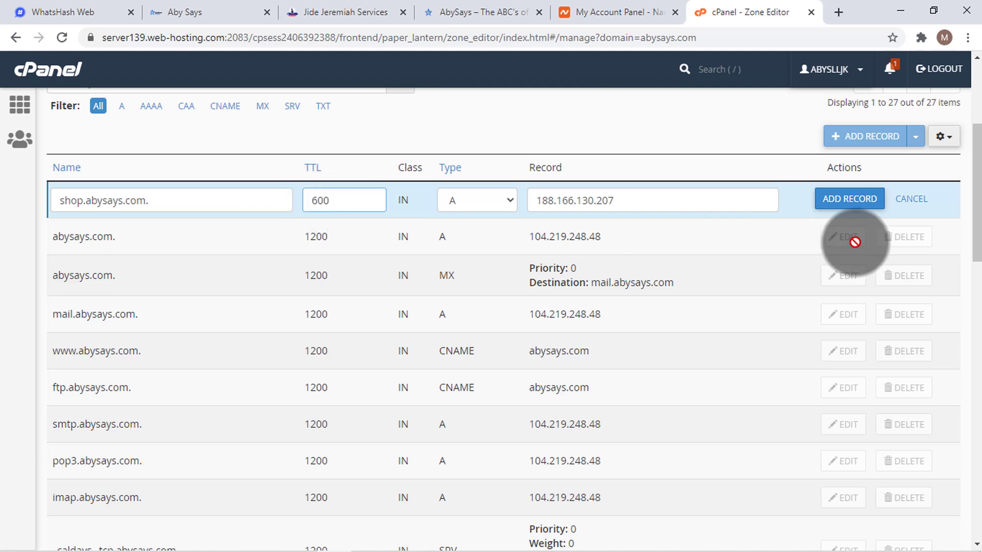
left_click(864, 207)
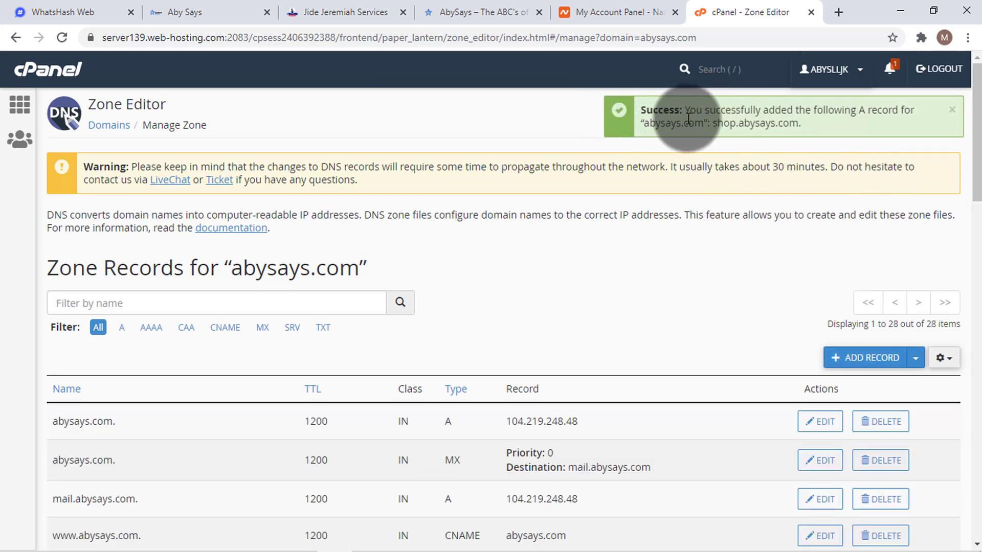
- Read the success message and the DNS propagation warning for the new record
triple_click(729, 122)
left_click(728, 123)
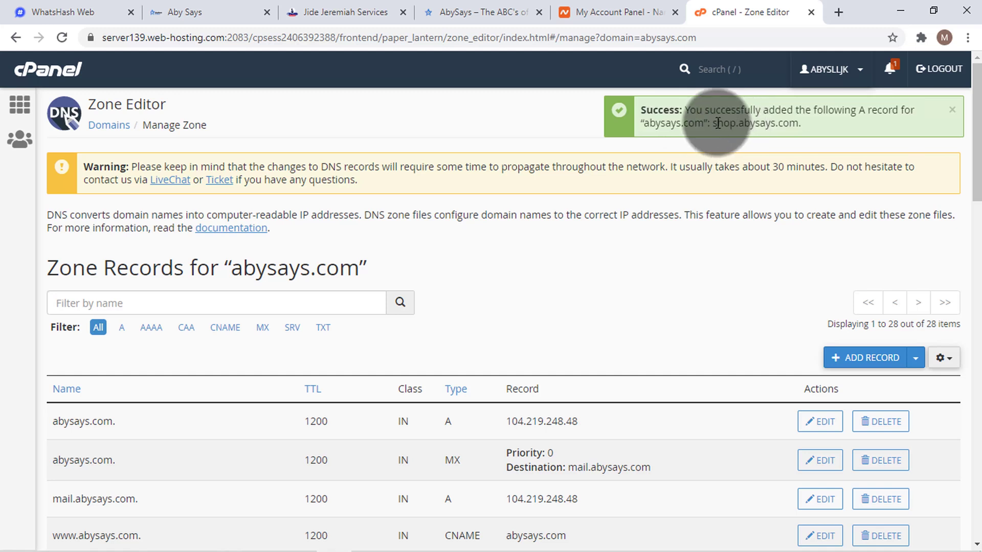
left_click_drag(636, 121, 390, 114)
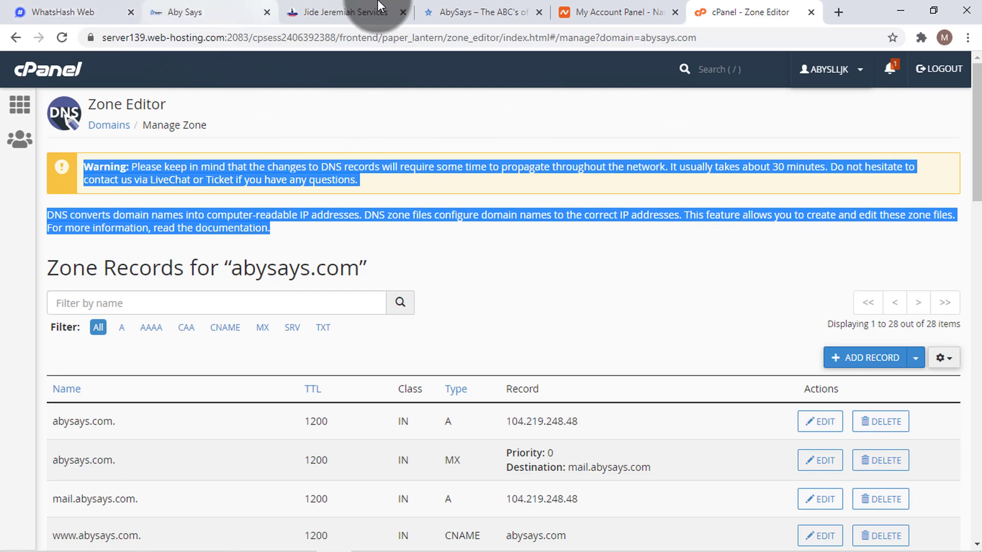
- Copy the abysays.com address from the AbySays website tab
left_click(446, 1)
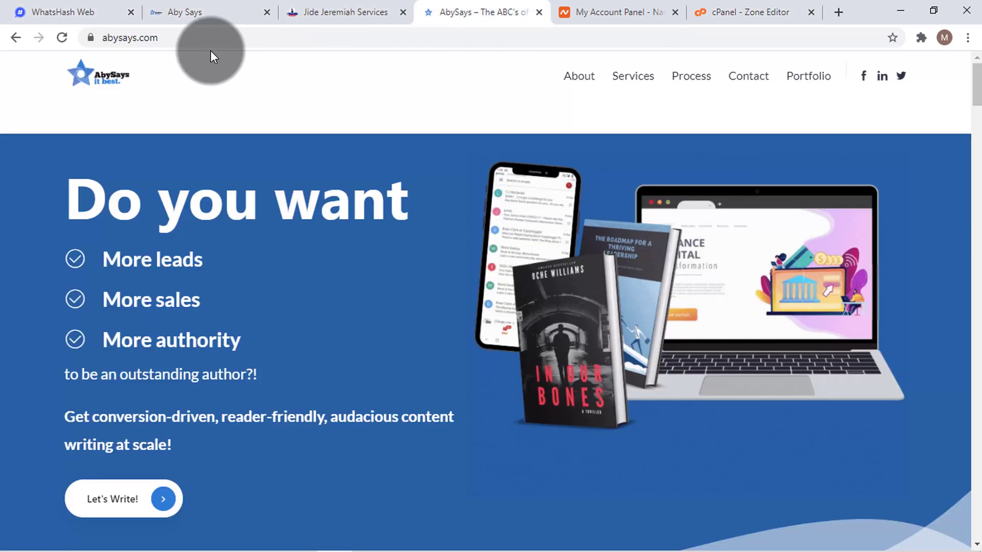
left_click(104, 39)
right_click(128, 35)
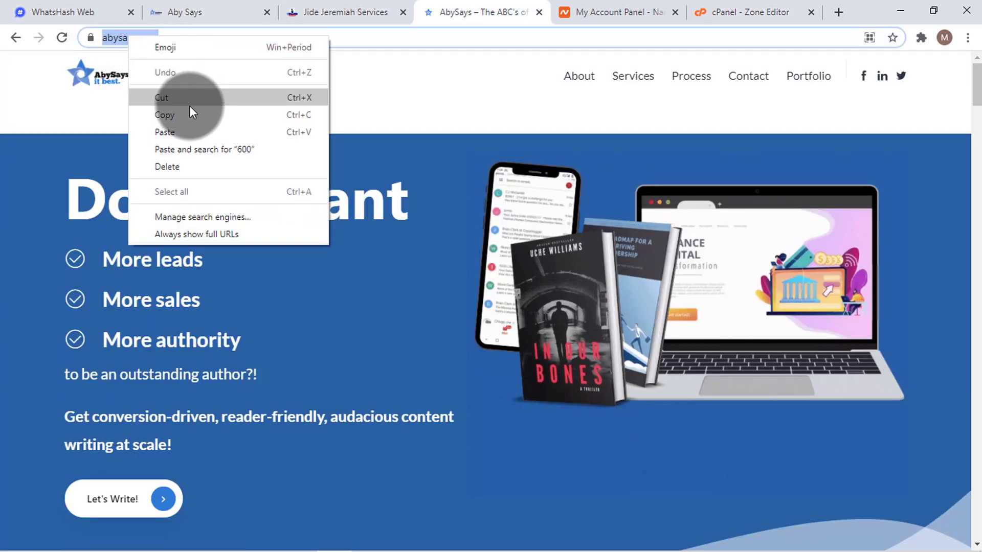
left_click(189, 105)
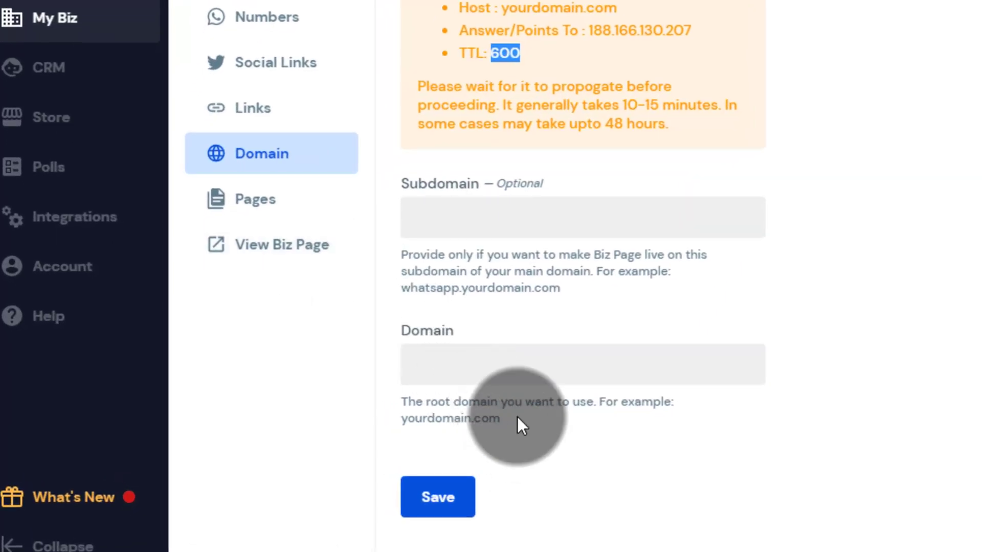
left_click(517, 374)
key("ctrl+v")
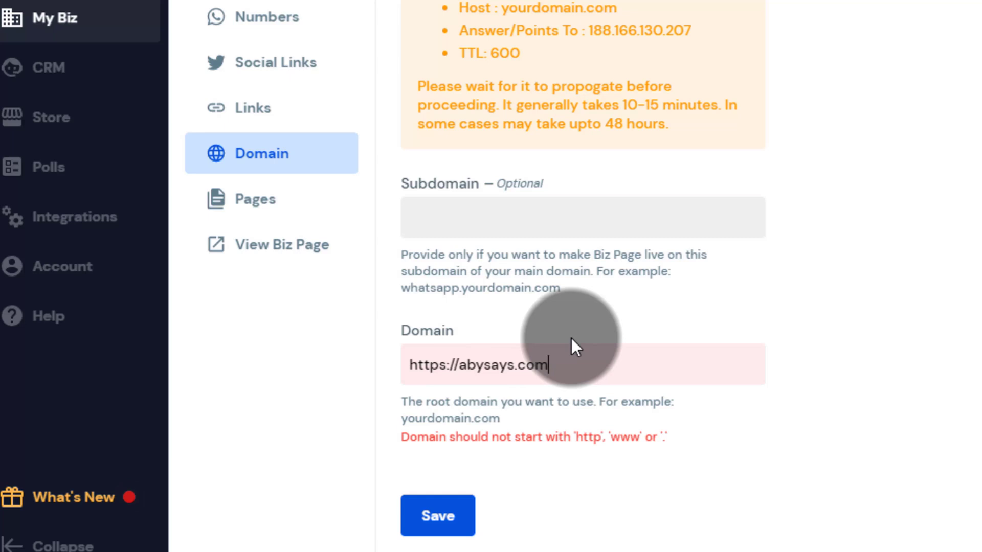
left_click(464, 366)
key("BackSpace")
key("BackSpace")
key("BackSpace")
key("BackSpace")
key("BackSpace")
key("BackSpace")
key("BackSpace")
key("BackSpace")
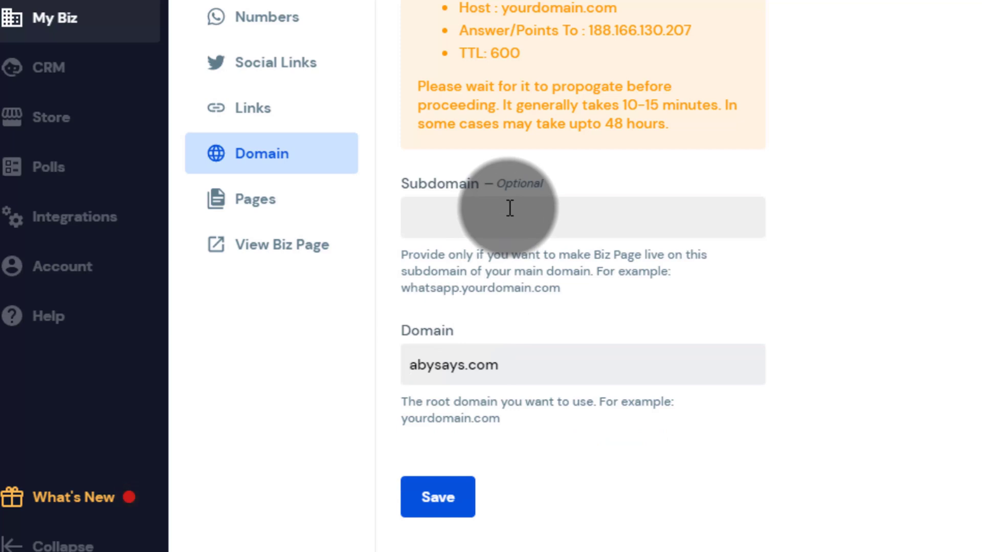
type("shop")
left_click(432, 503)
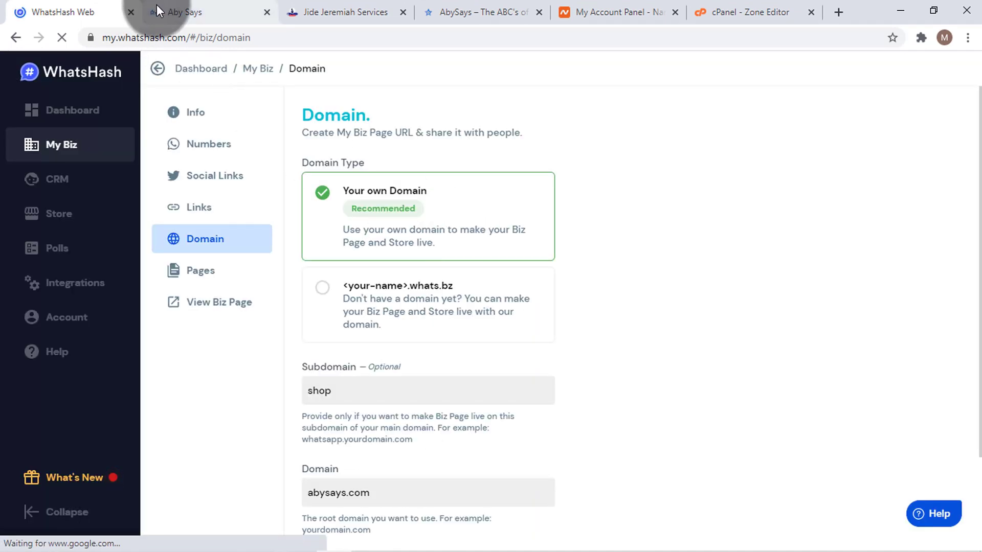
- Load shop.abysays.com by adding 'shop.' before abysays.com in the address bar
left_click(183, 10)
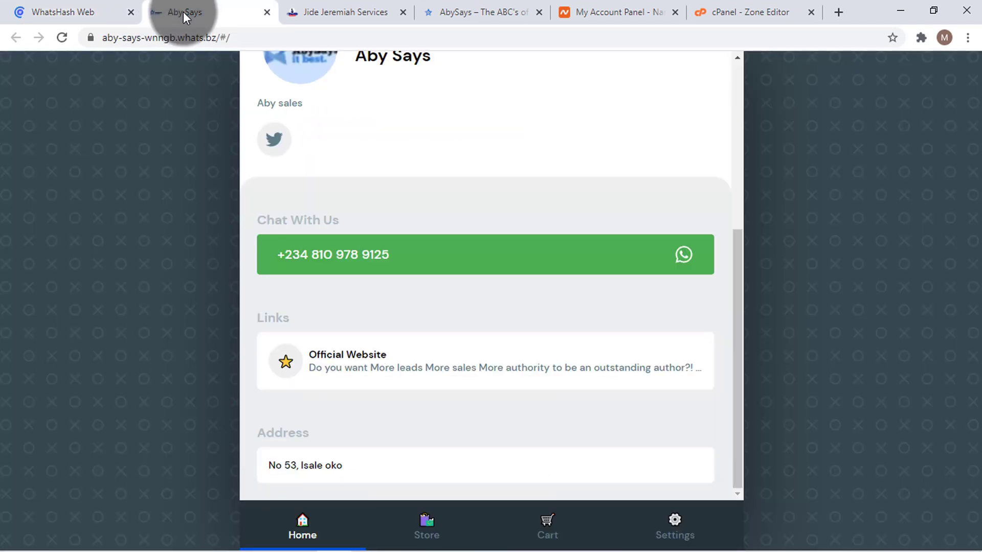
left_click(492, 11)
left_click(103, 38)
left_click(111, 37)
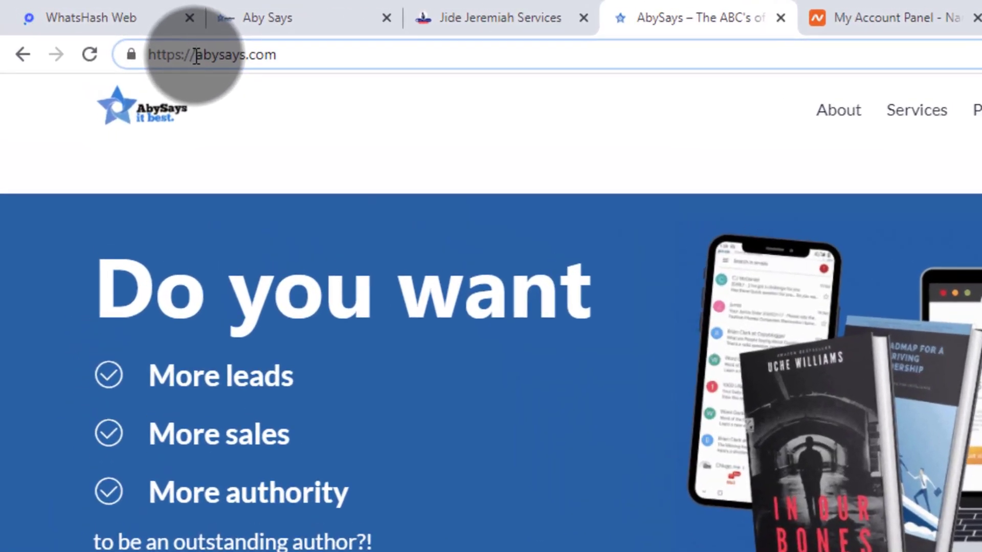
type("shop.")
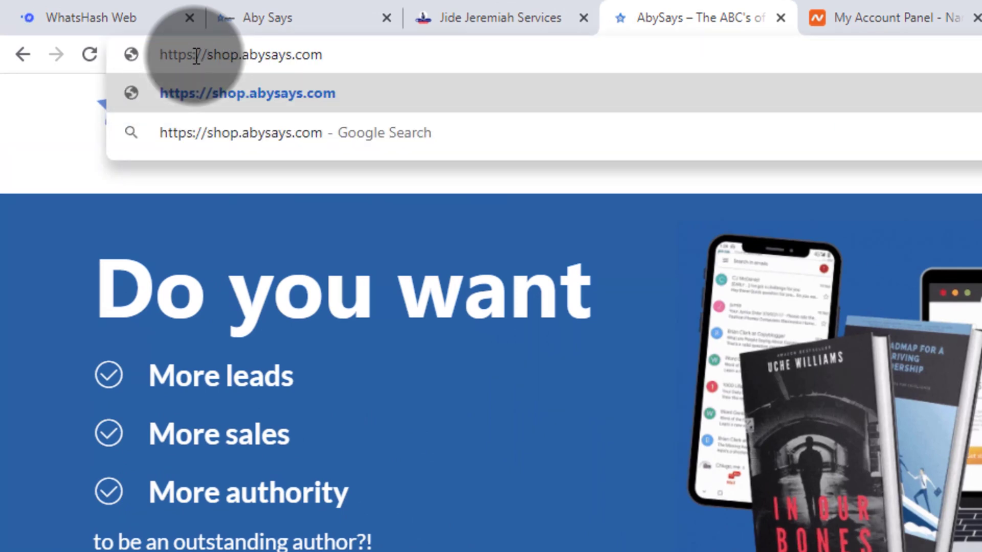
key("Return")
- Reload the whats.bz biz page and scroll shop.abysays.com to compare the two
left_click(278, 7)
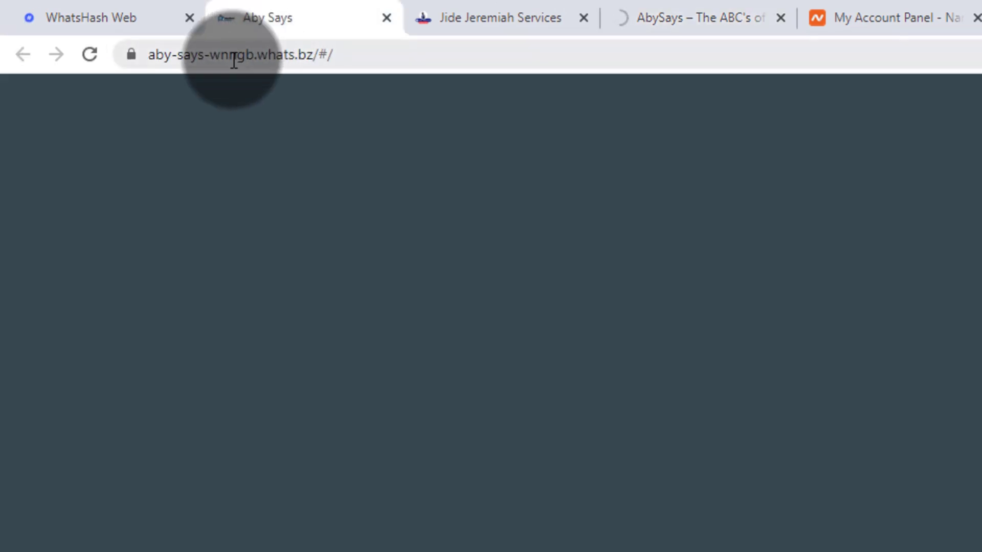
left_click(89, 56)
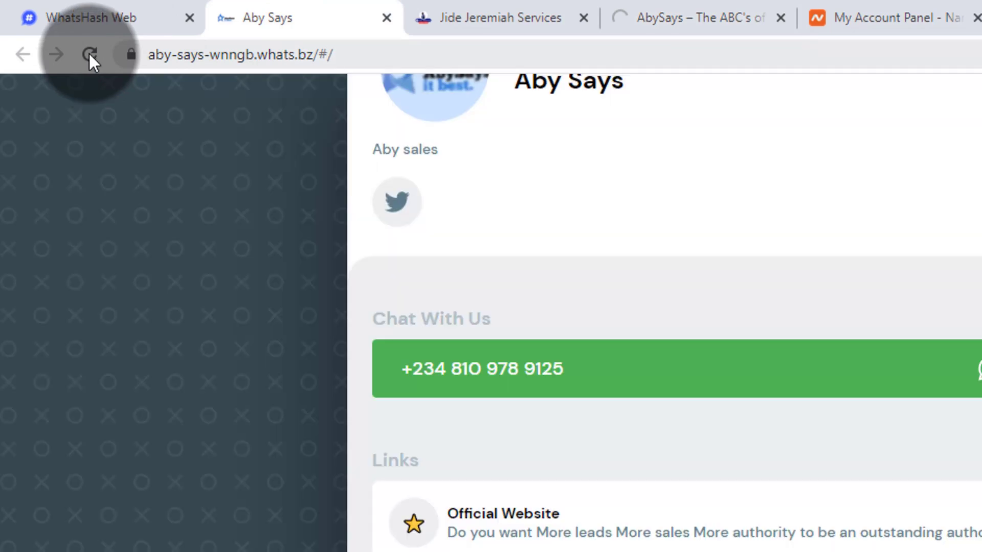
left_click(89, 54)
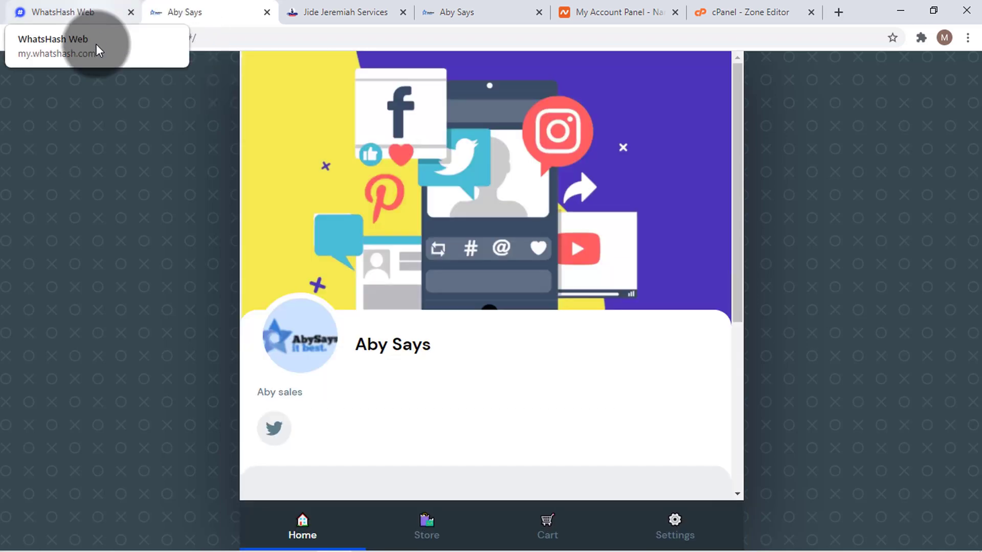
left_click(69, 10)
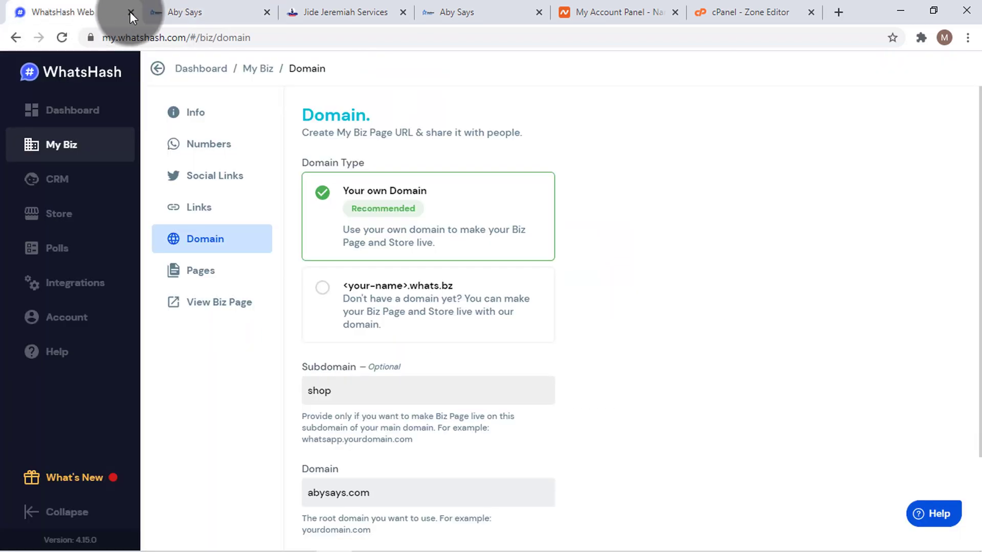
left_click(187, 2)
scroll(547, 197, "down", 5)
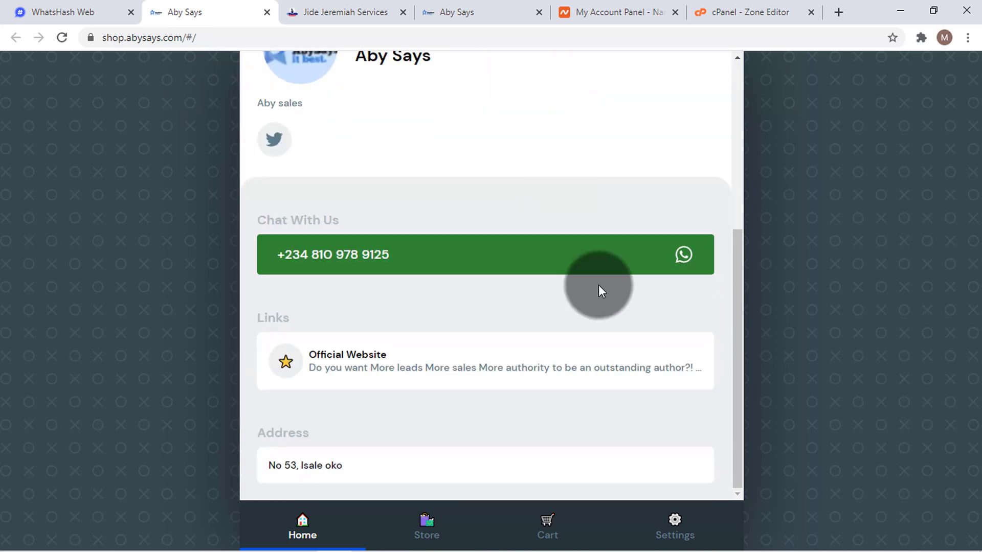
scroll(599, 287, "up", 5)
scroll(599, 287, "down", 5)
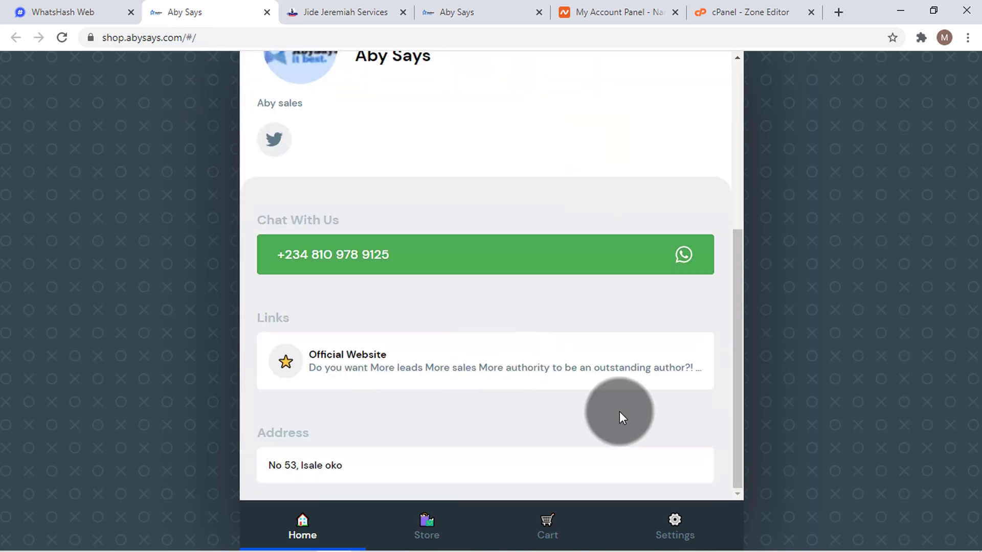
- Check the shop.abysays.com address, then return to the WhatsHash domain settings
left_click(508, 5)
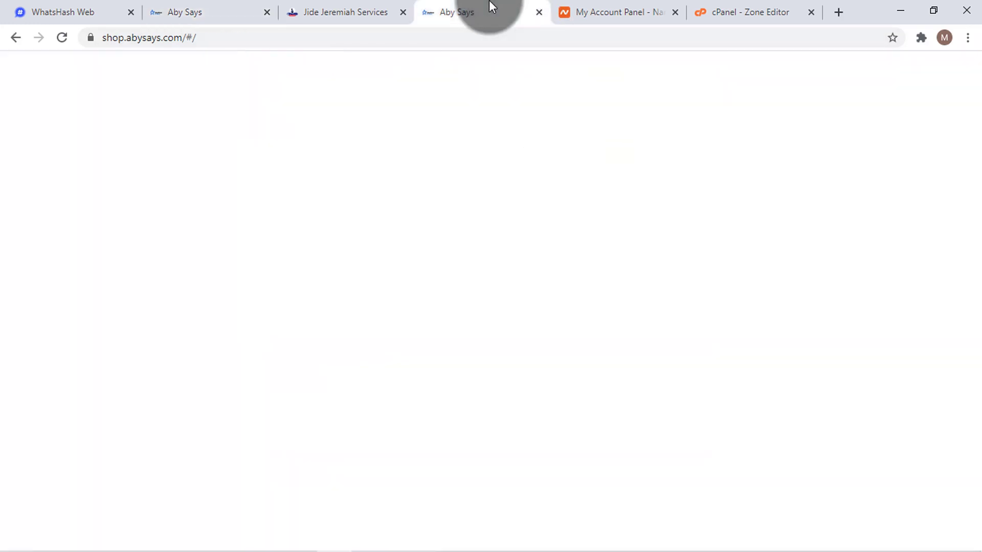
left_click(122, 42)
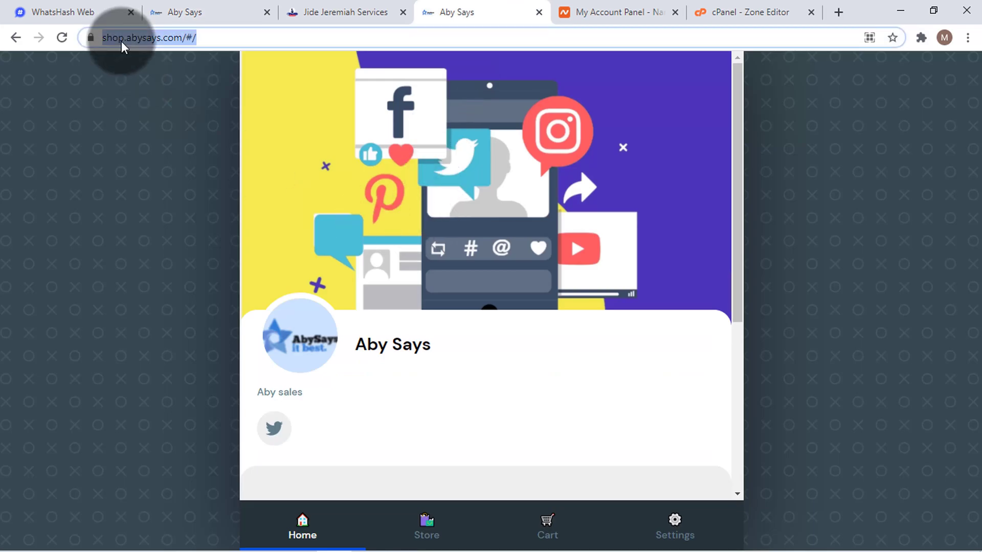
left_click(185, 10)
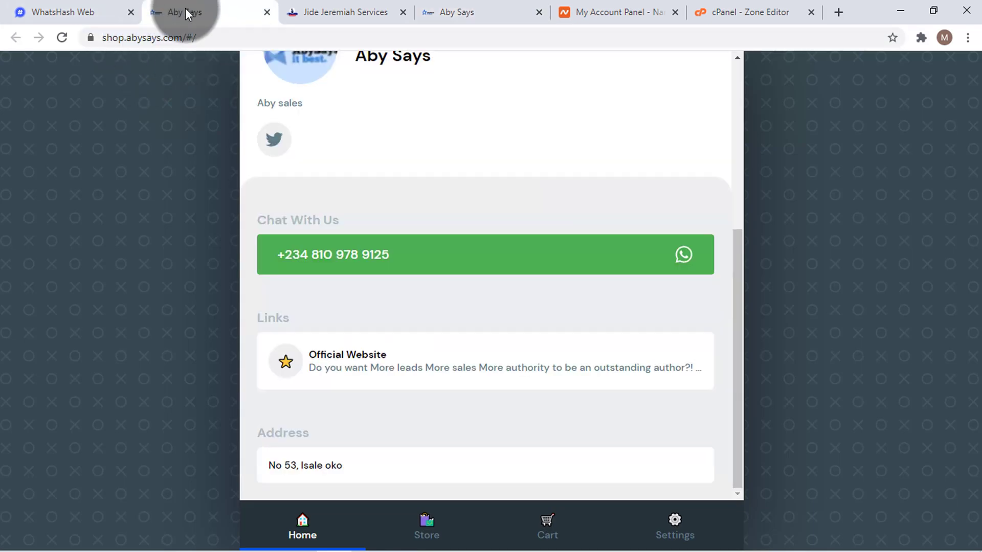
left_click(82, 11)
scroll(969, 200, "down", 2)
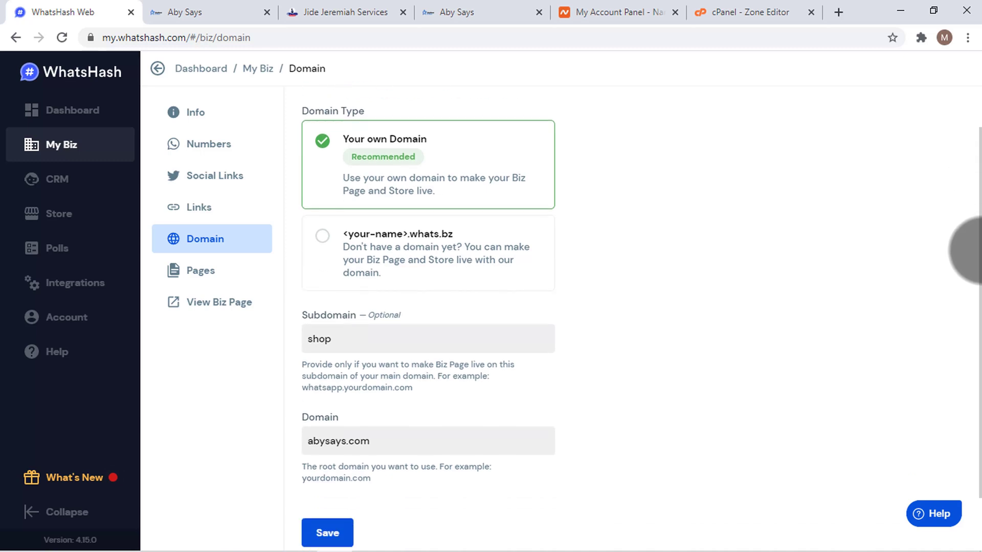